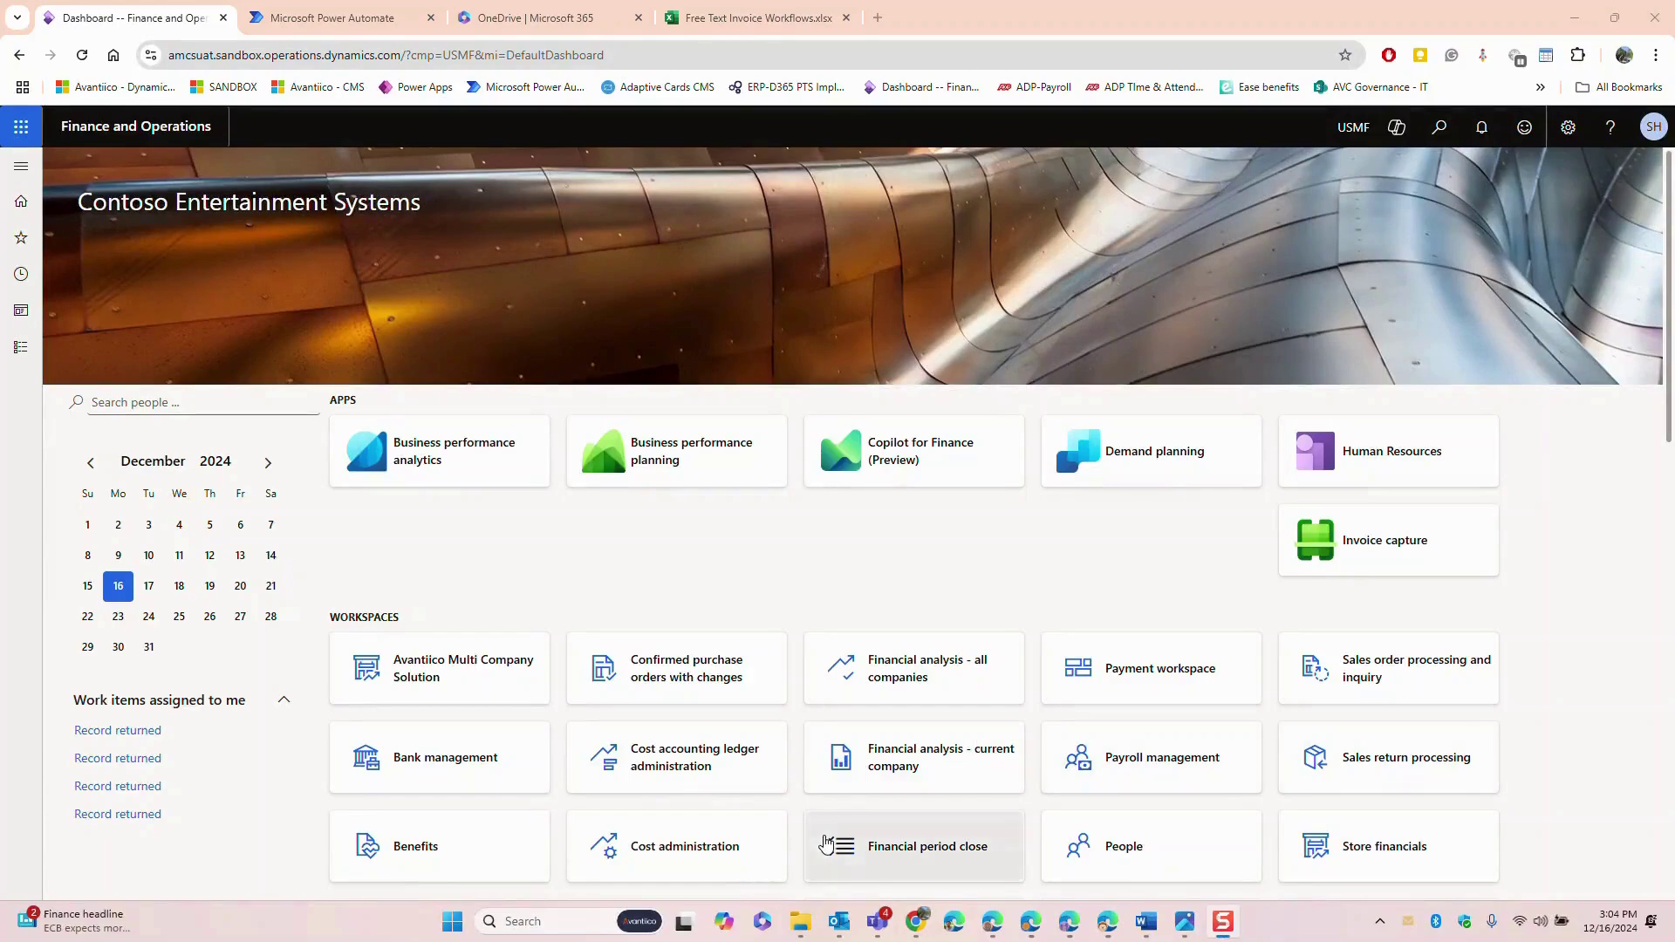
- Start a new invoice from Accounts receivable > All free text invoices
{"action": "left_click", "coordinate": [21, 171]}
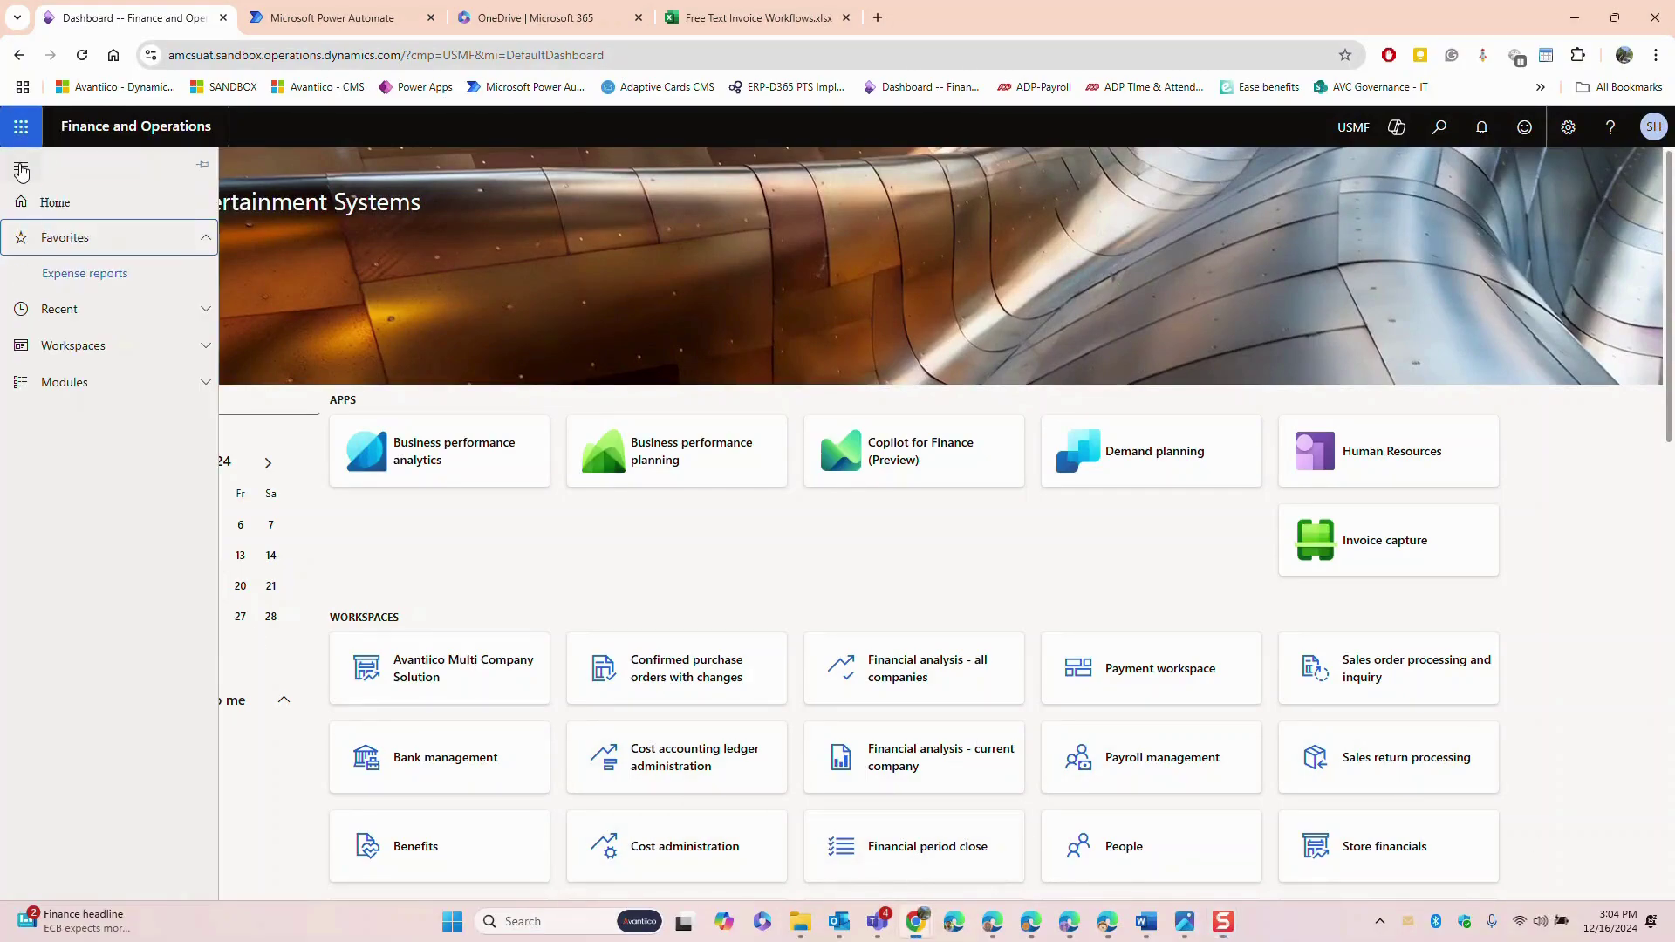
{"action": "left_click", "coordinate": [82, 384]}
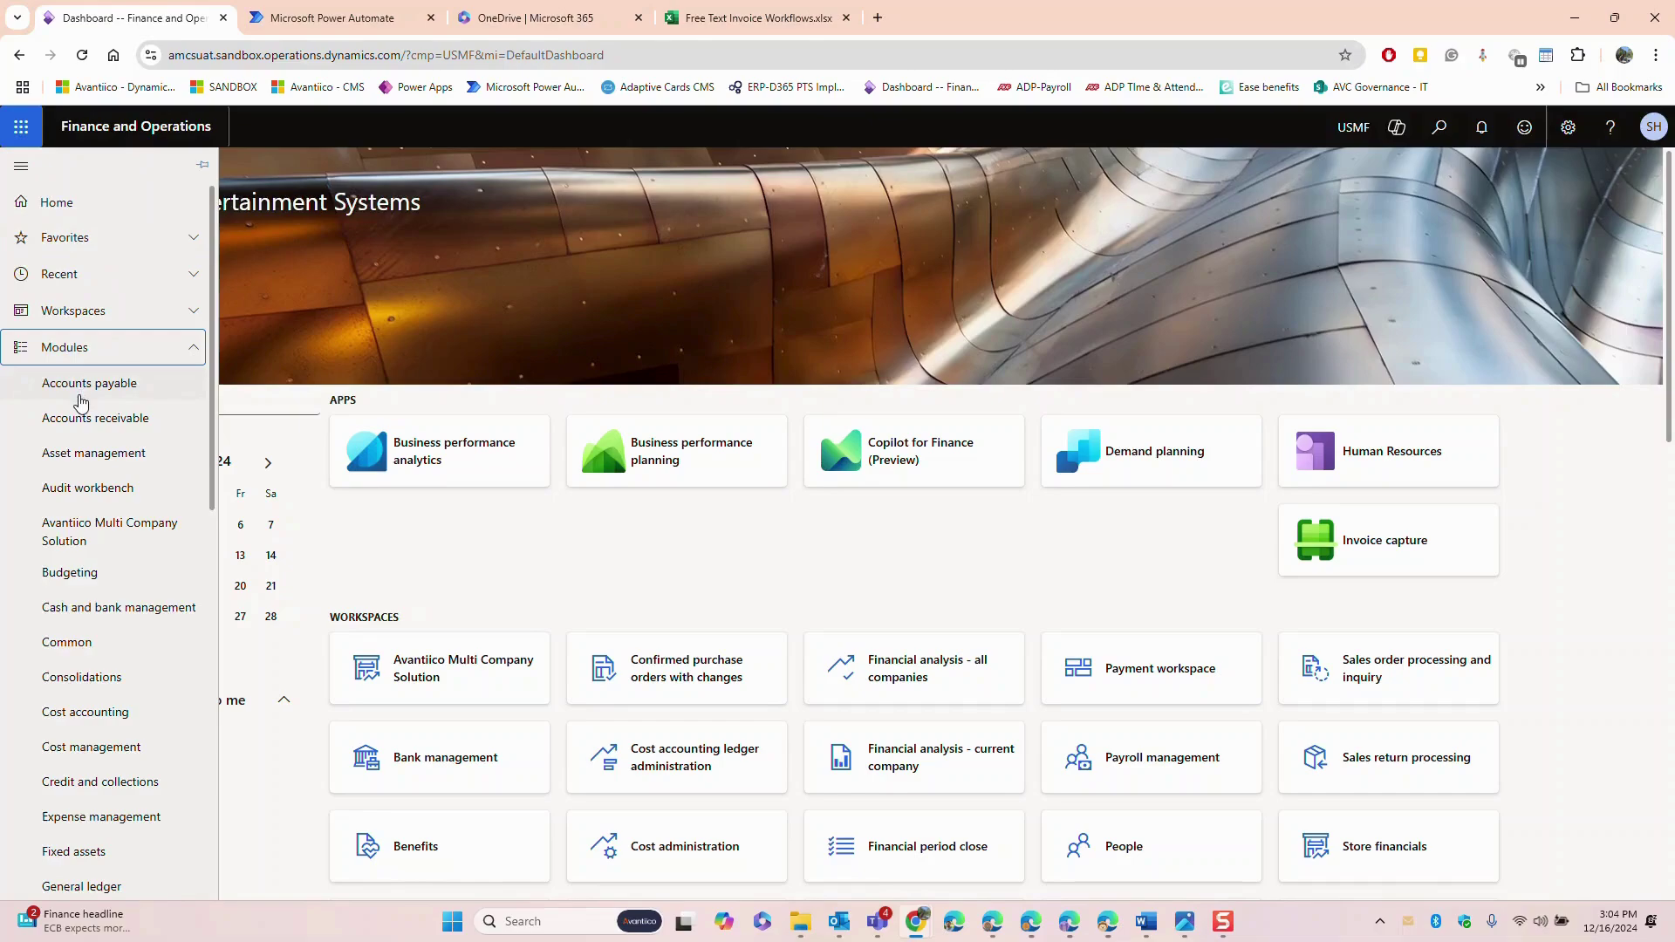
{"action": "left_click", "coordinate": [82, 420]}
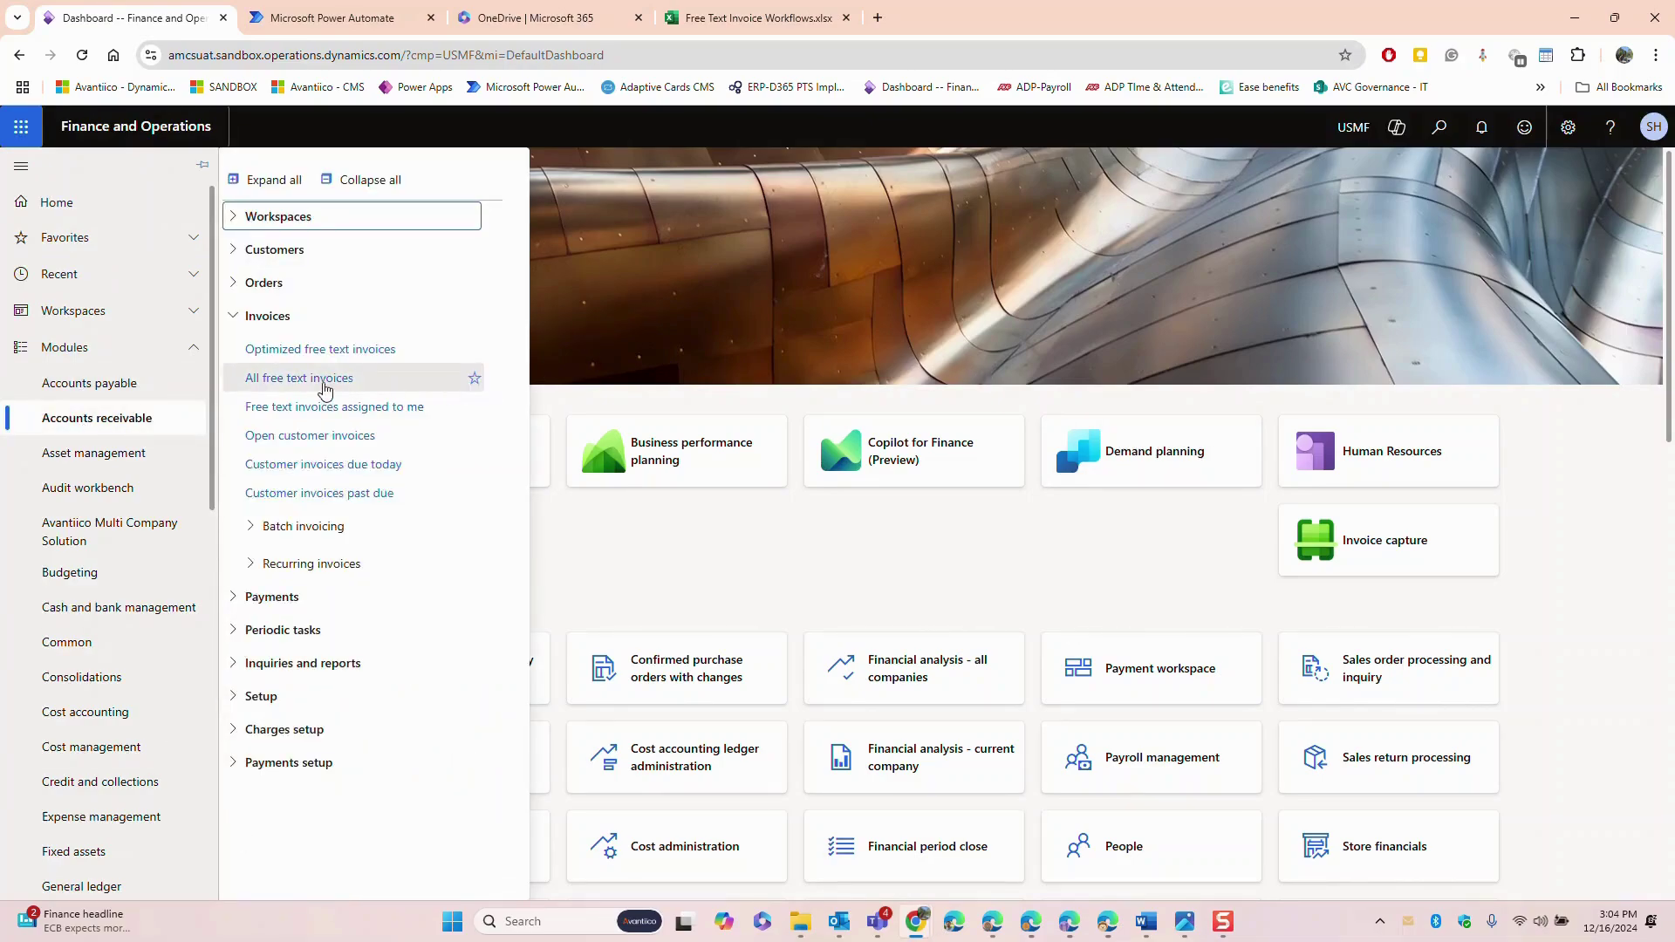
{"action": "left_click", "coordinate": [323, 380]}
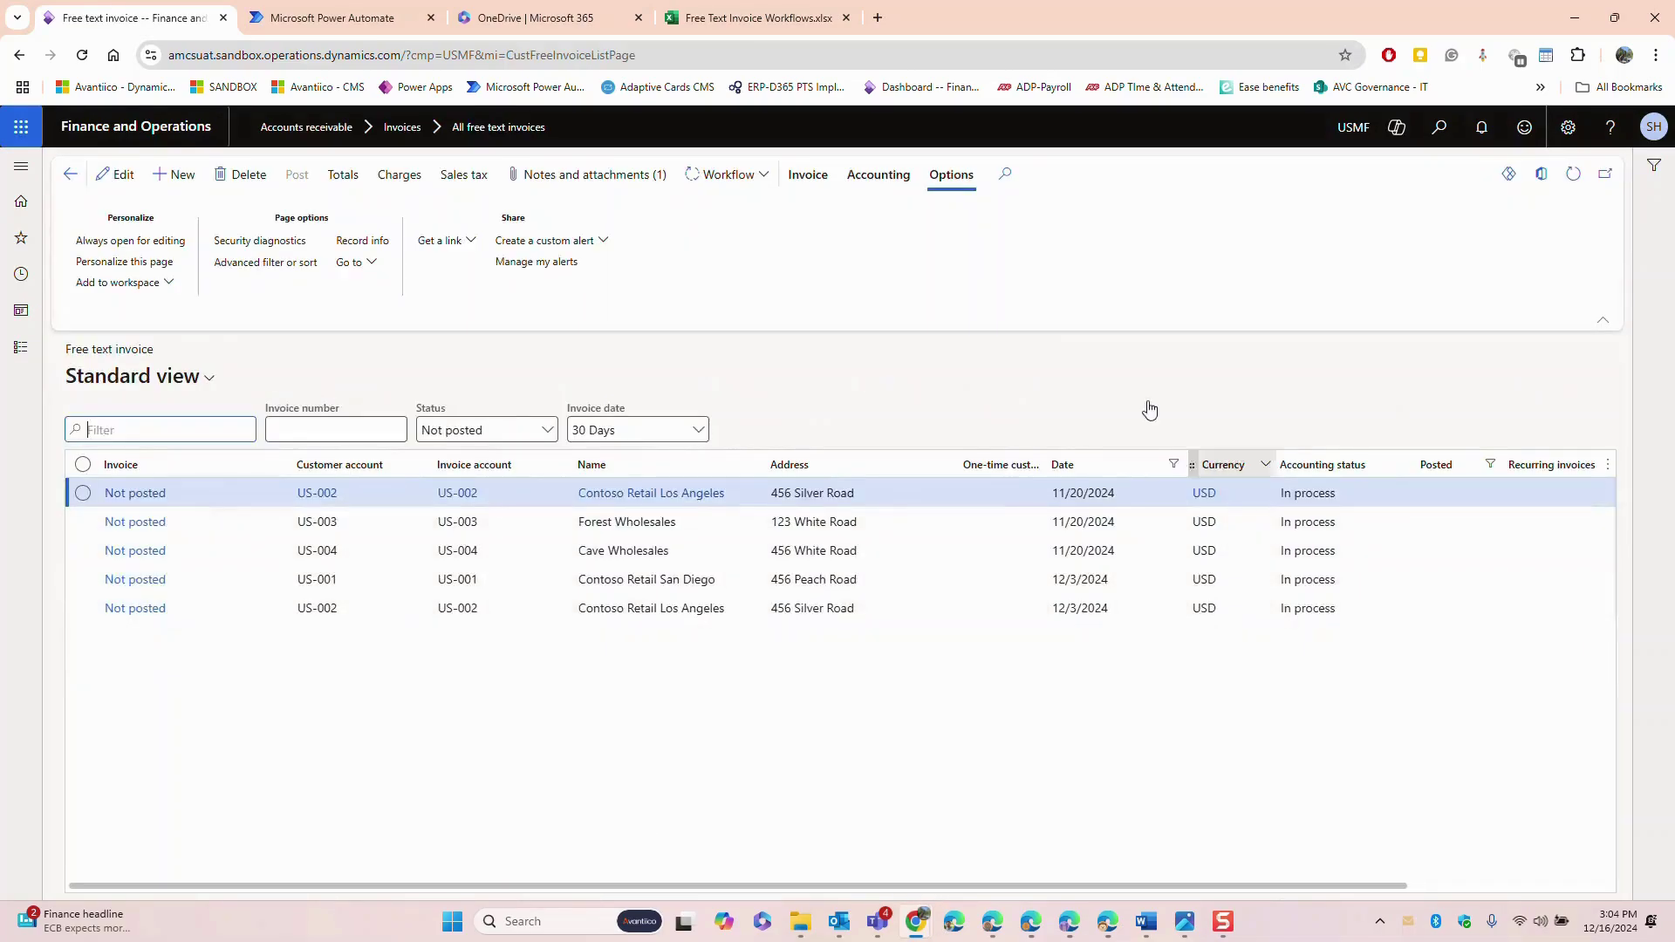
{"action": "left_click", "coordinate": [164, 178]}
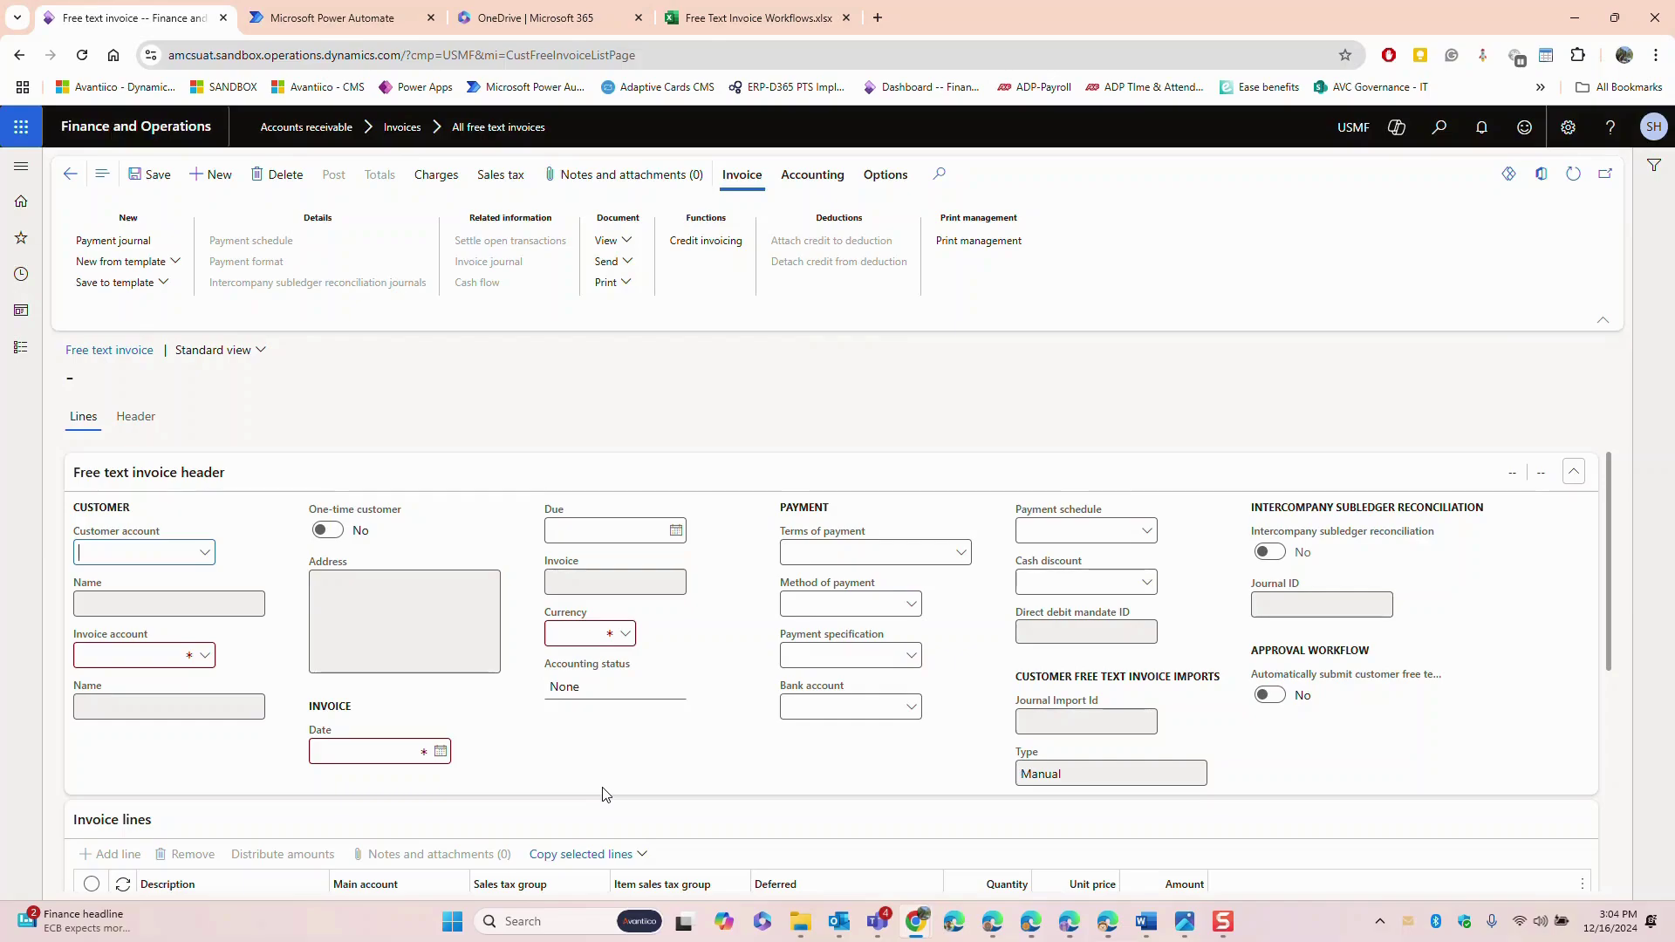
- Fill the Sunset Wholesales (US-010) invoice with two Testing lines and attach the Avantiico-Logomark file
{"action": "scroll", "coordinate": [606, 794], "scroll_direction": "down", "scroll_amount": 1}
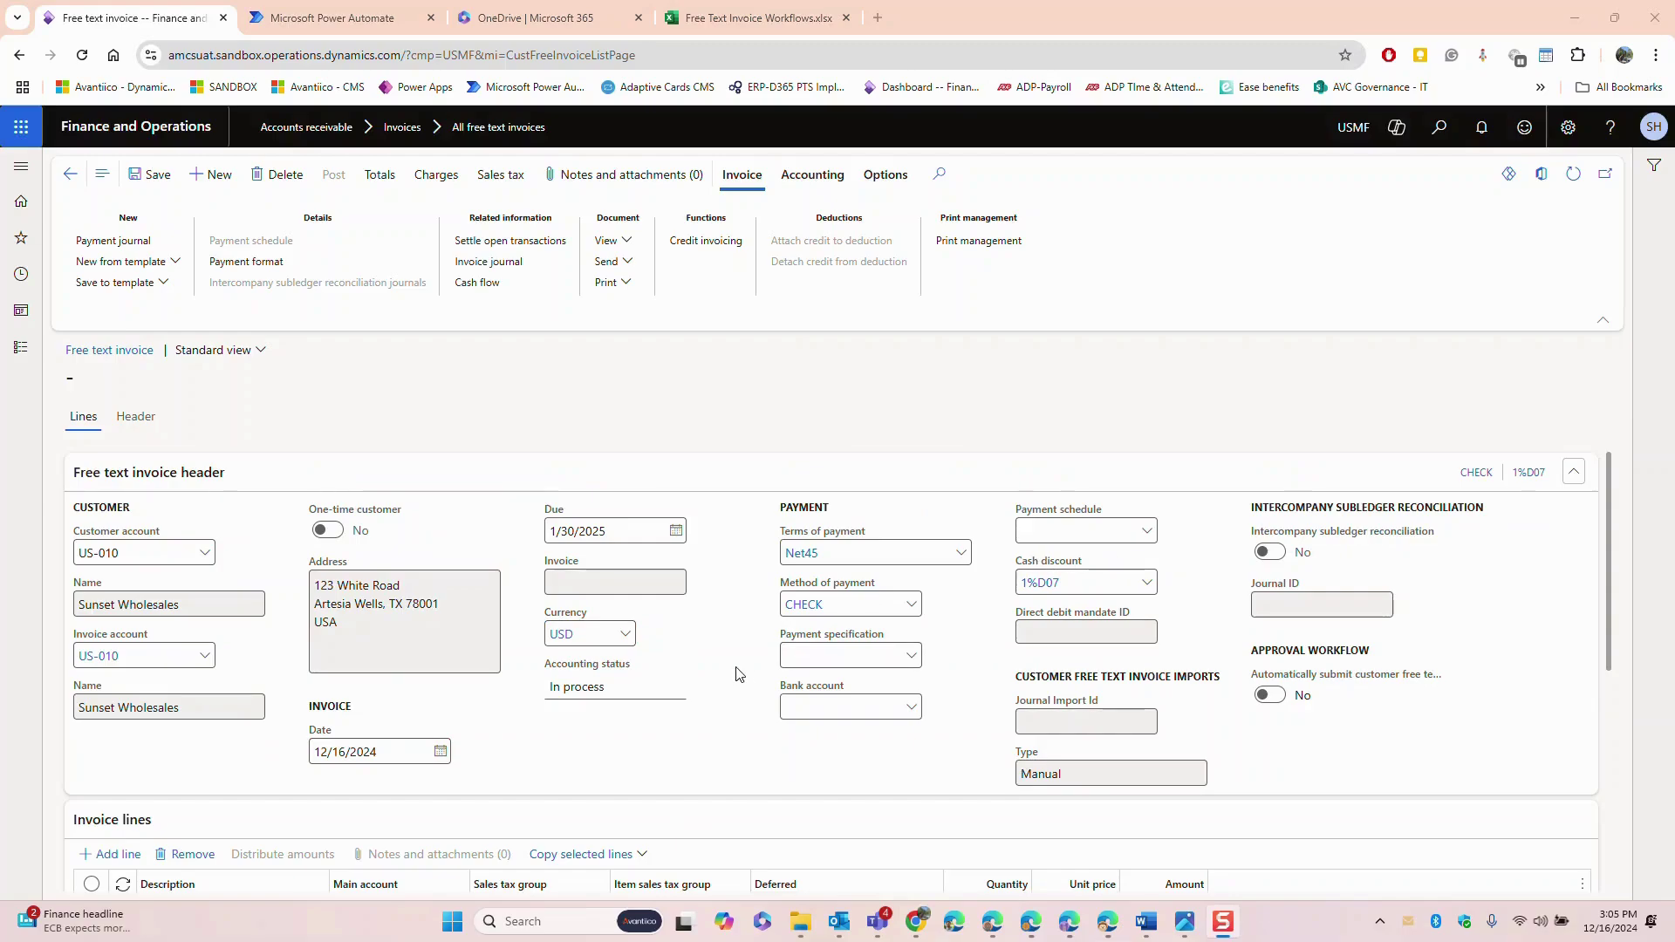
{"action": "scroll", "coordinate": [738, 674], "scroll_direction": "down", "scroll_amount": 2}
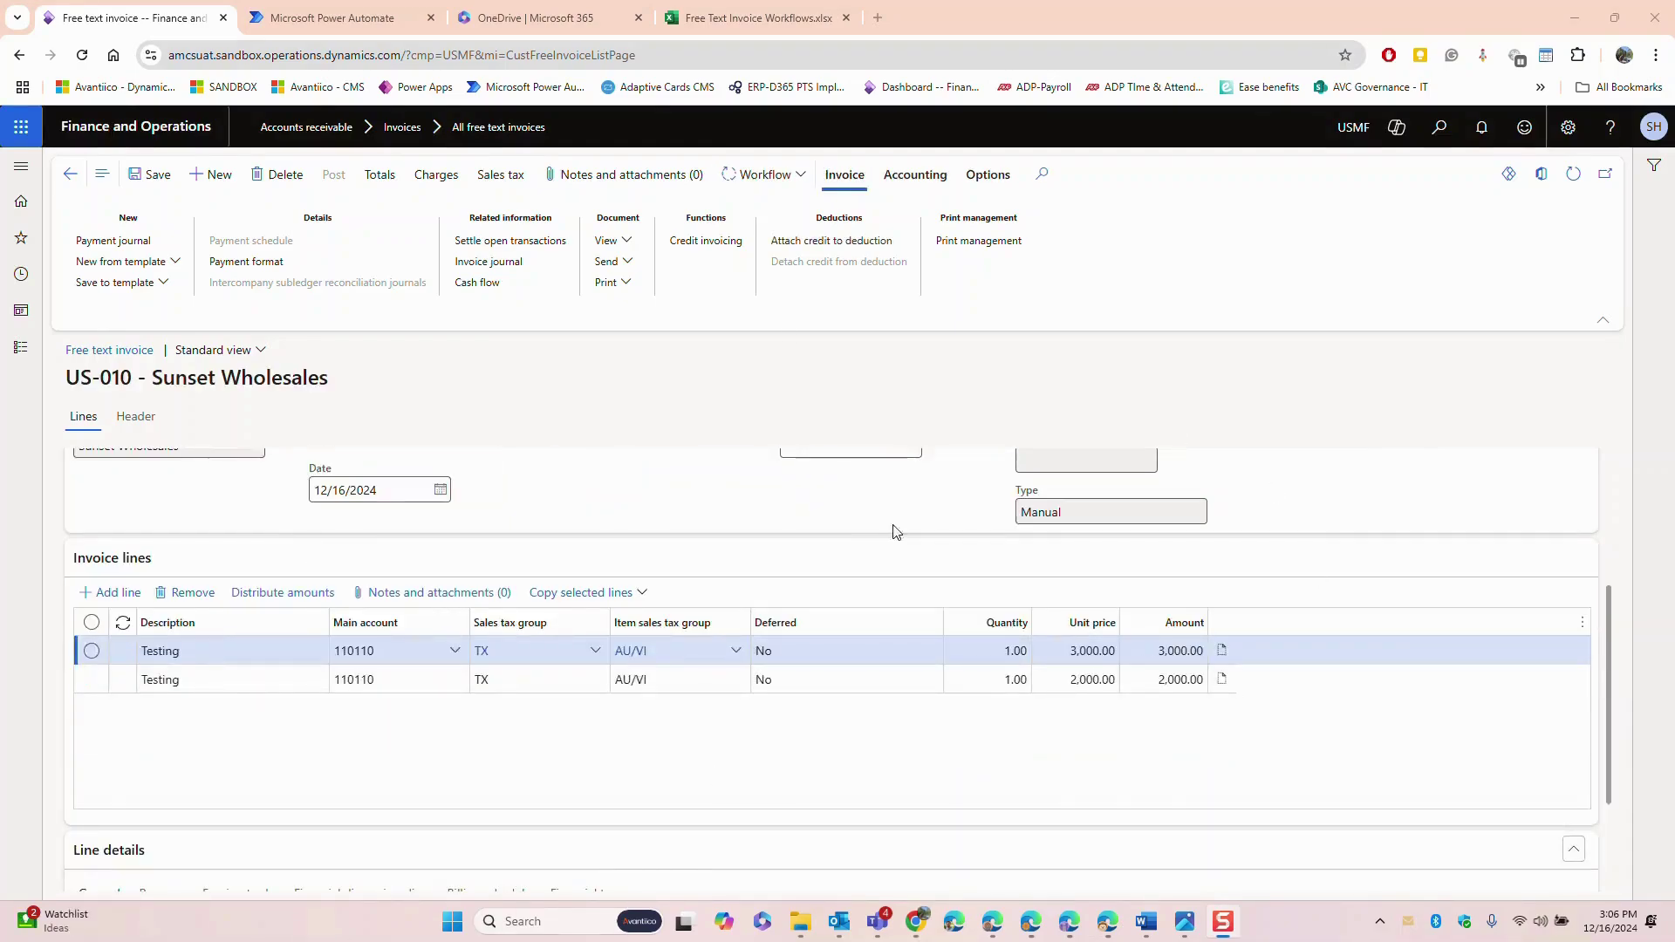
{"action": "left_click", "coordinate": [656, 177]}
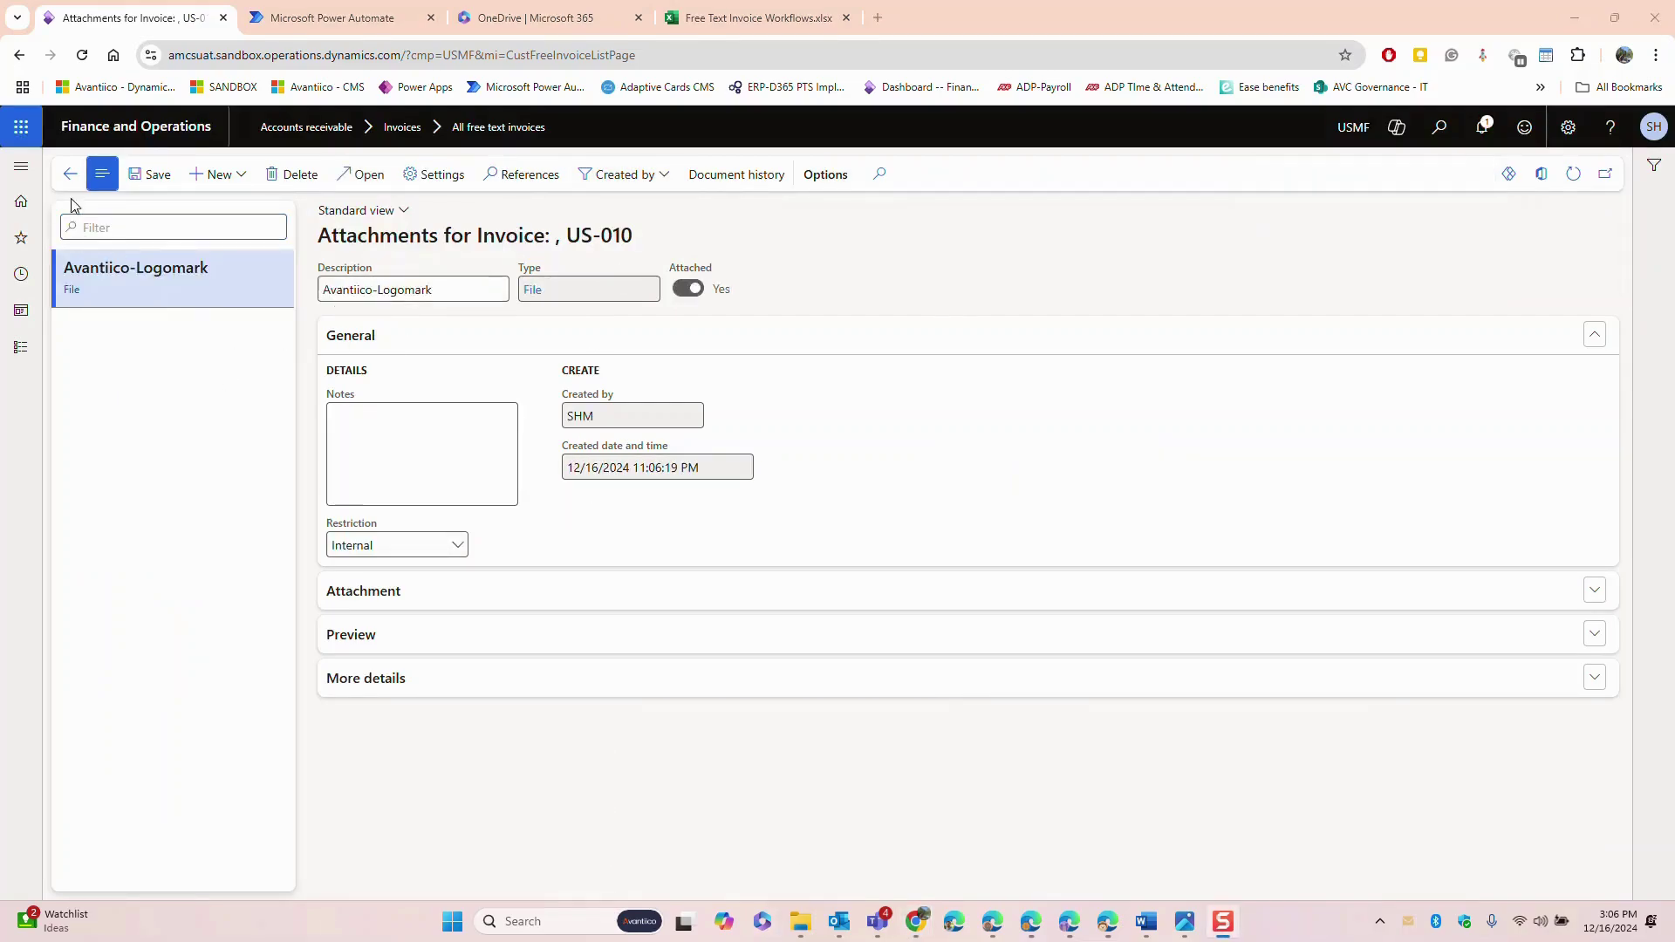
- Go back to the US-010 invoice and submit it to the approval workflow via Workflow > Submit
{"action": "left_click", "coordinate": [69, 177]}
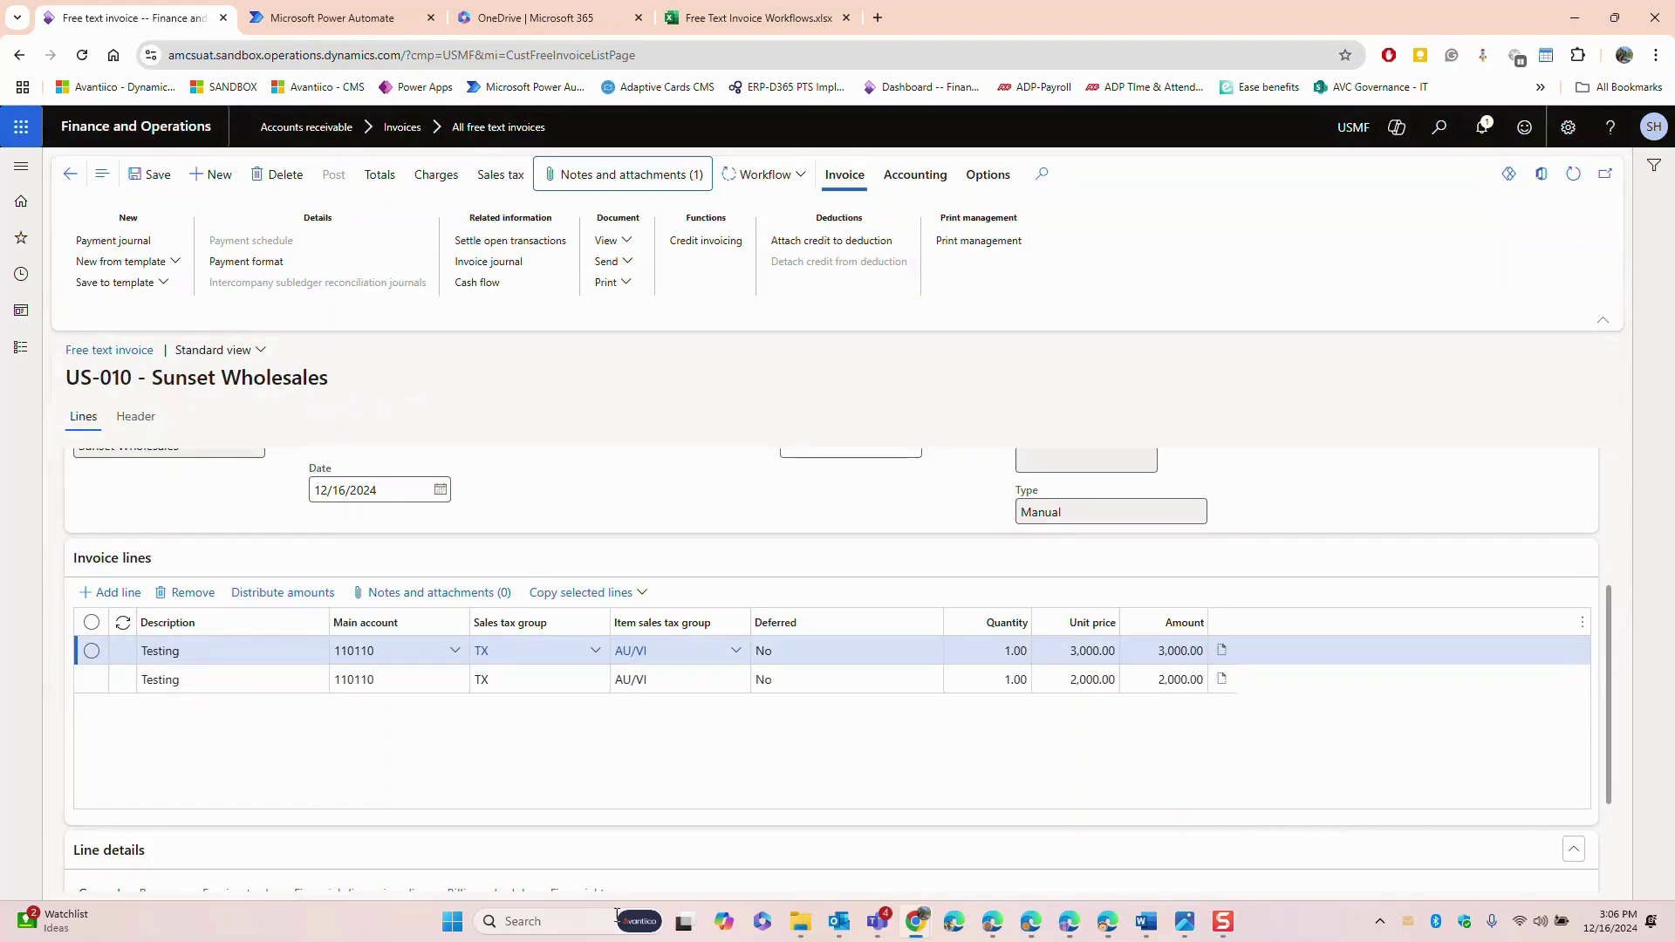
{"action": "scroll", "coordinate": [835, 779], "scroll_direction": "up", "scroll_amount": 3}
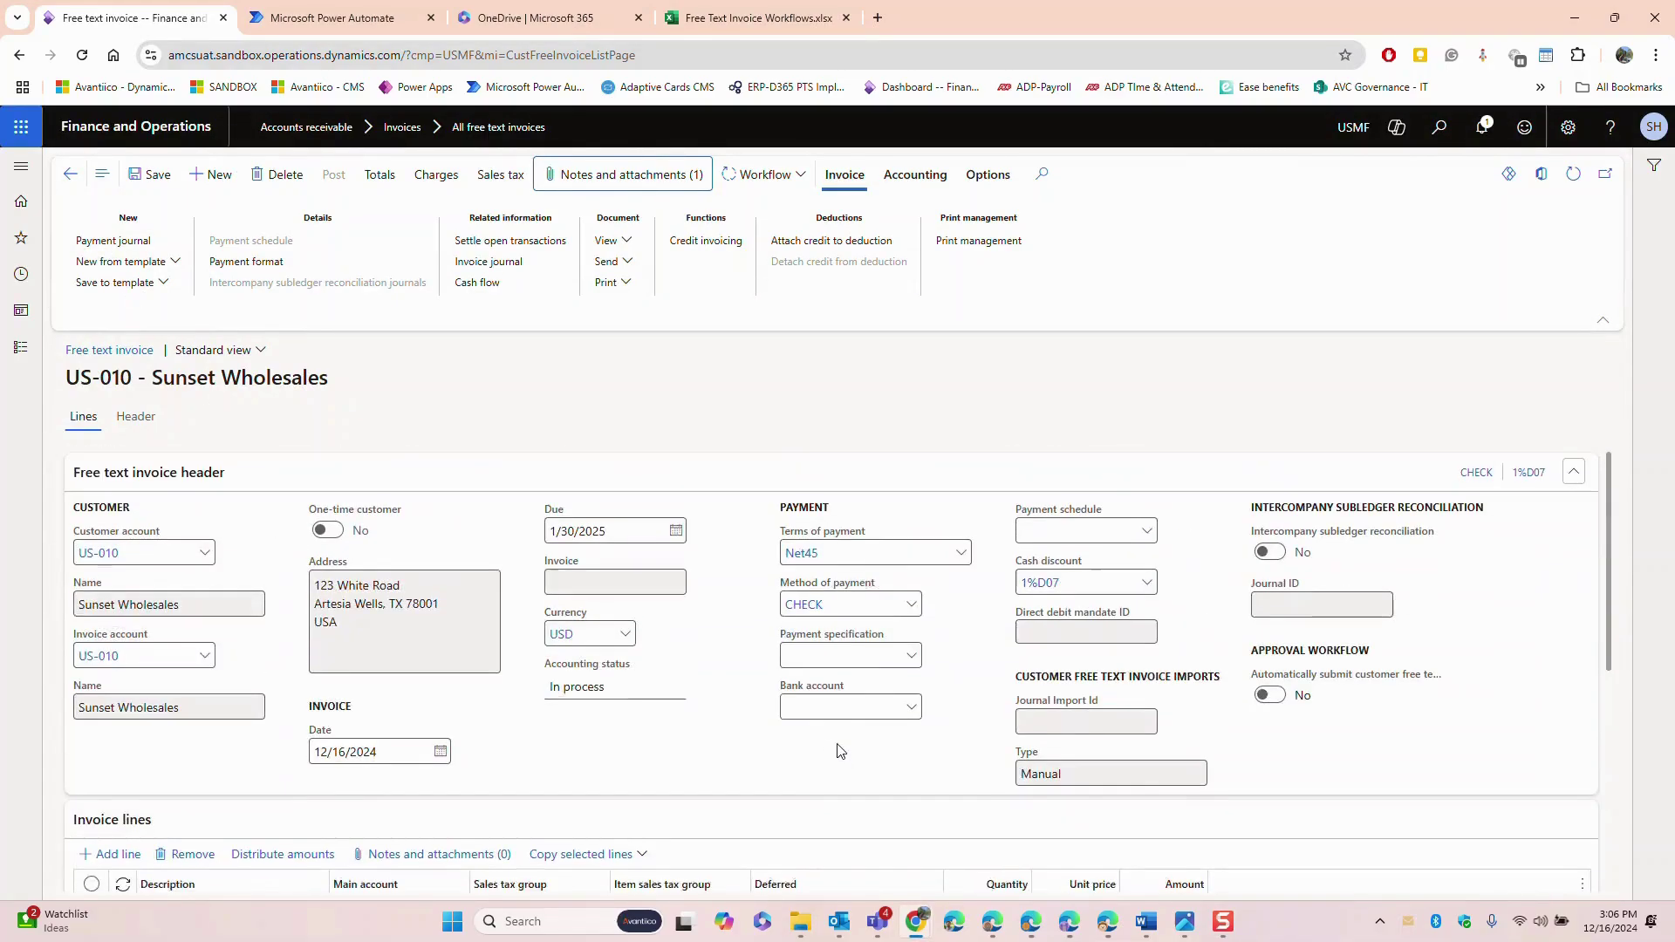
{"action": "left_click", "coordinate": [763, 171]}
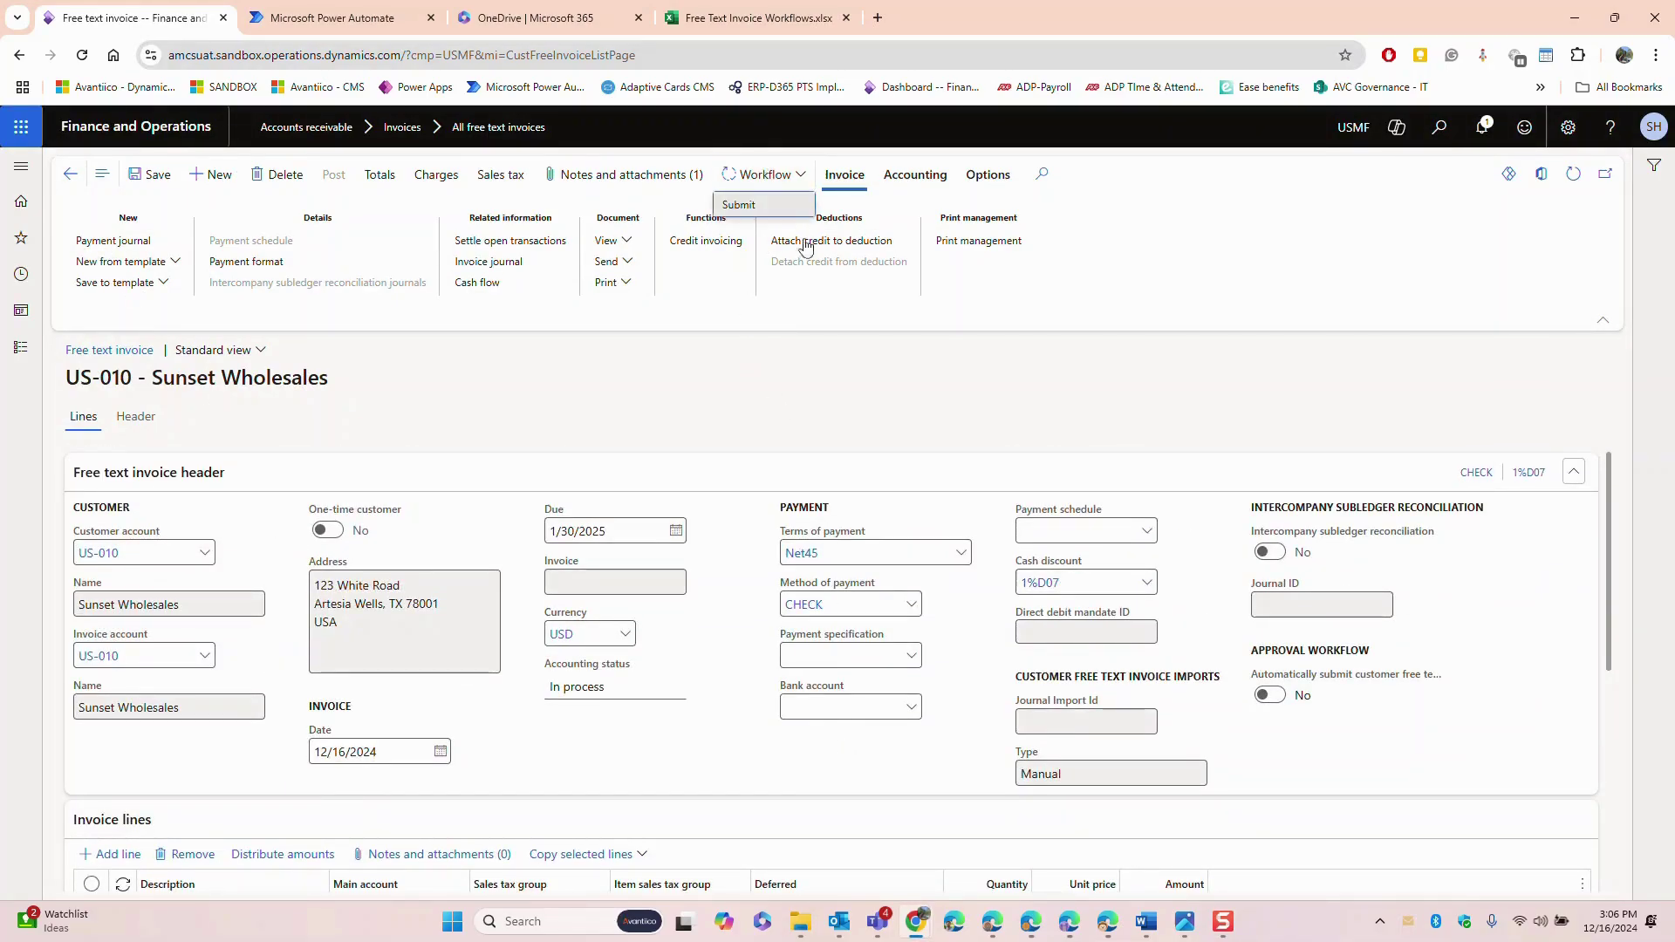
{"action": "left_click", "coordinate": [765, 212]}
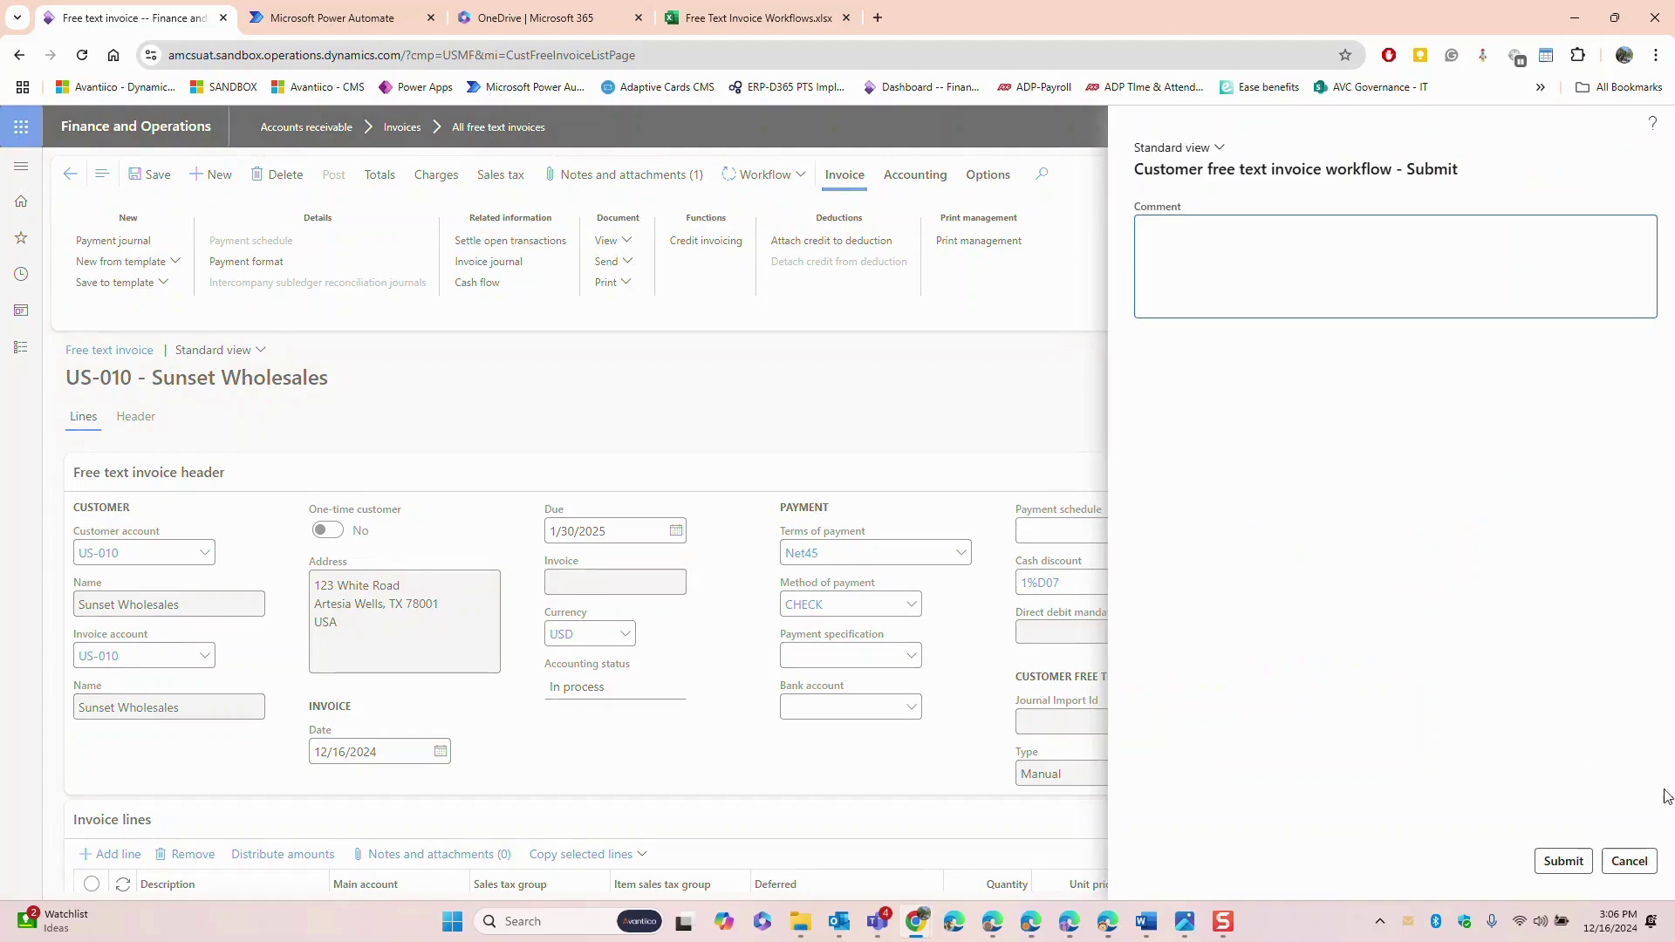
{"action": "left_click", "coordinate": [1564, 862]}
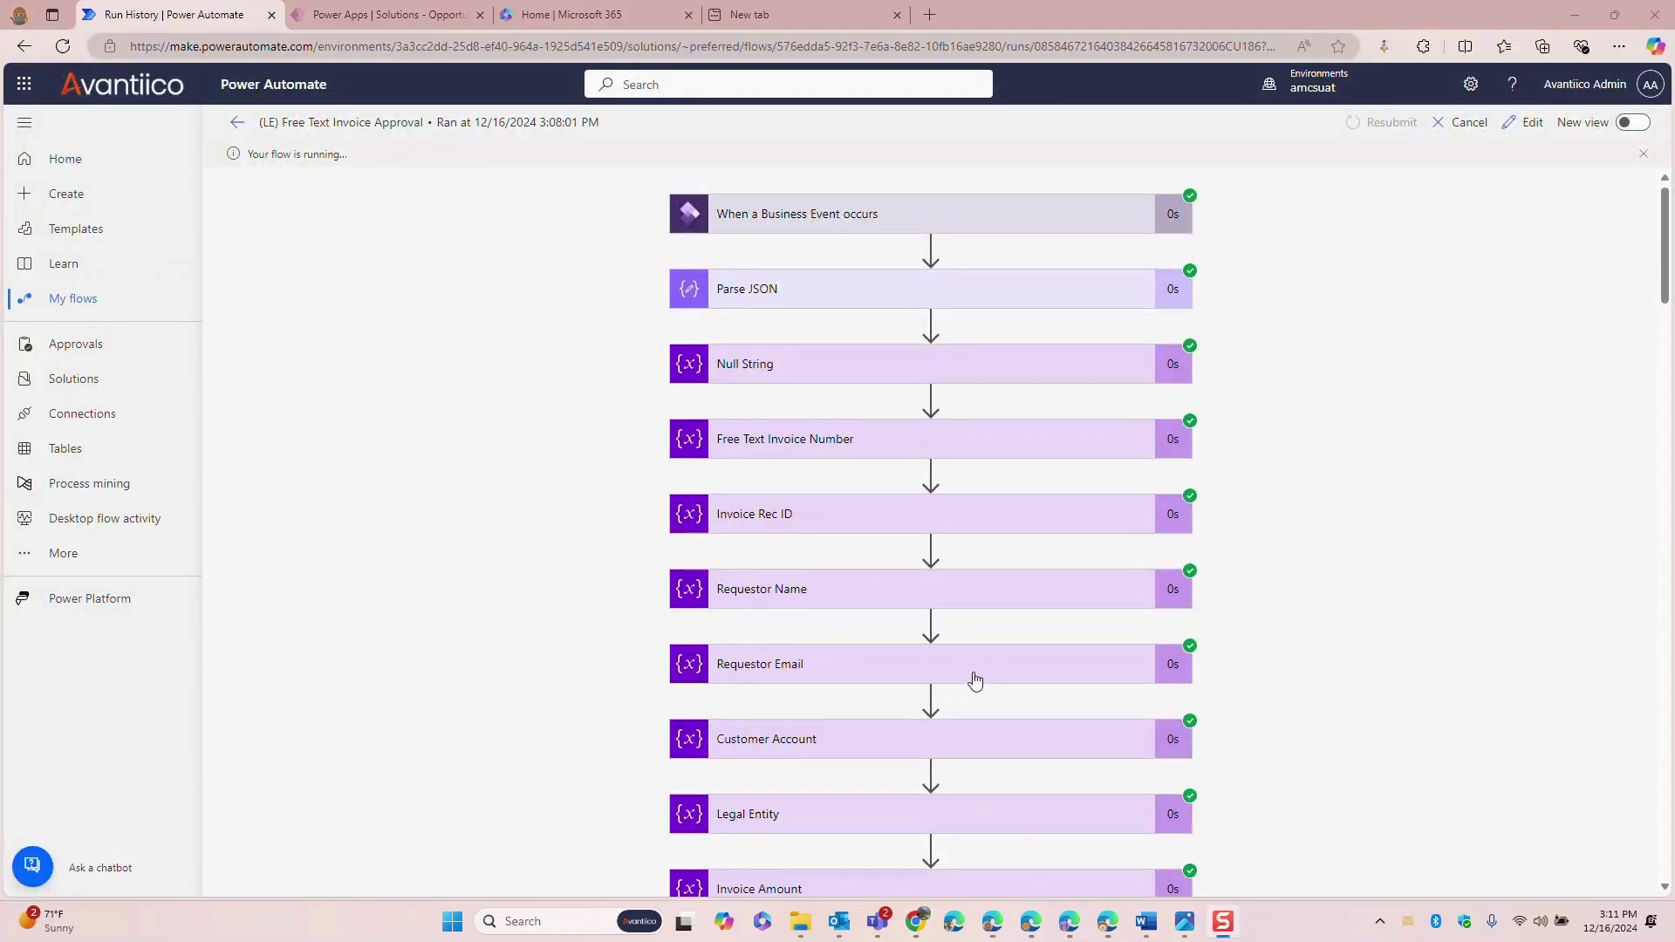
{"action": "scroll", "coordinate": [972, 698], "scroll_direction": "down", "scroll_amount": 8}
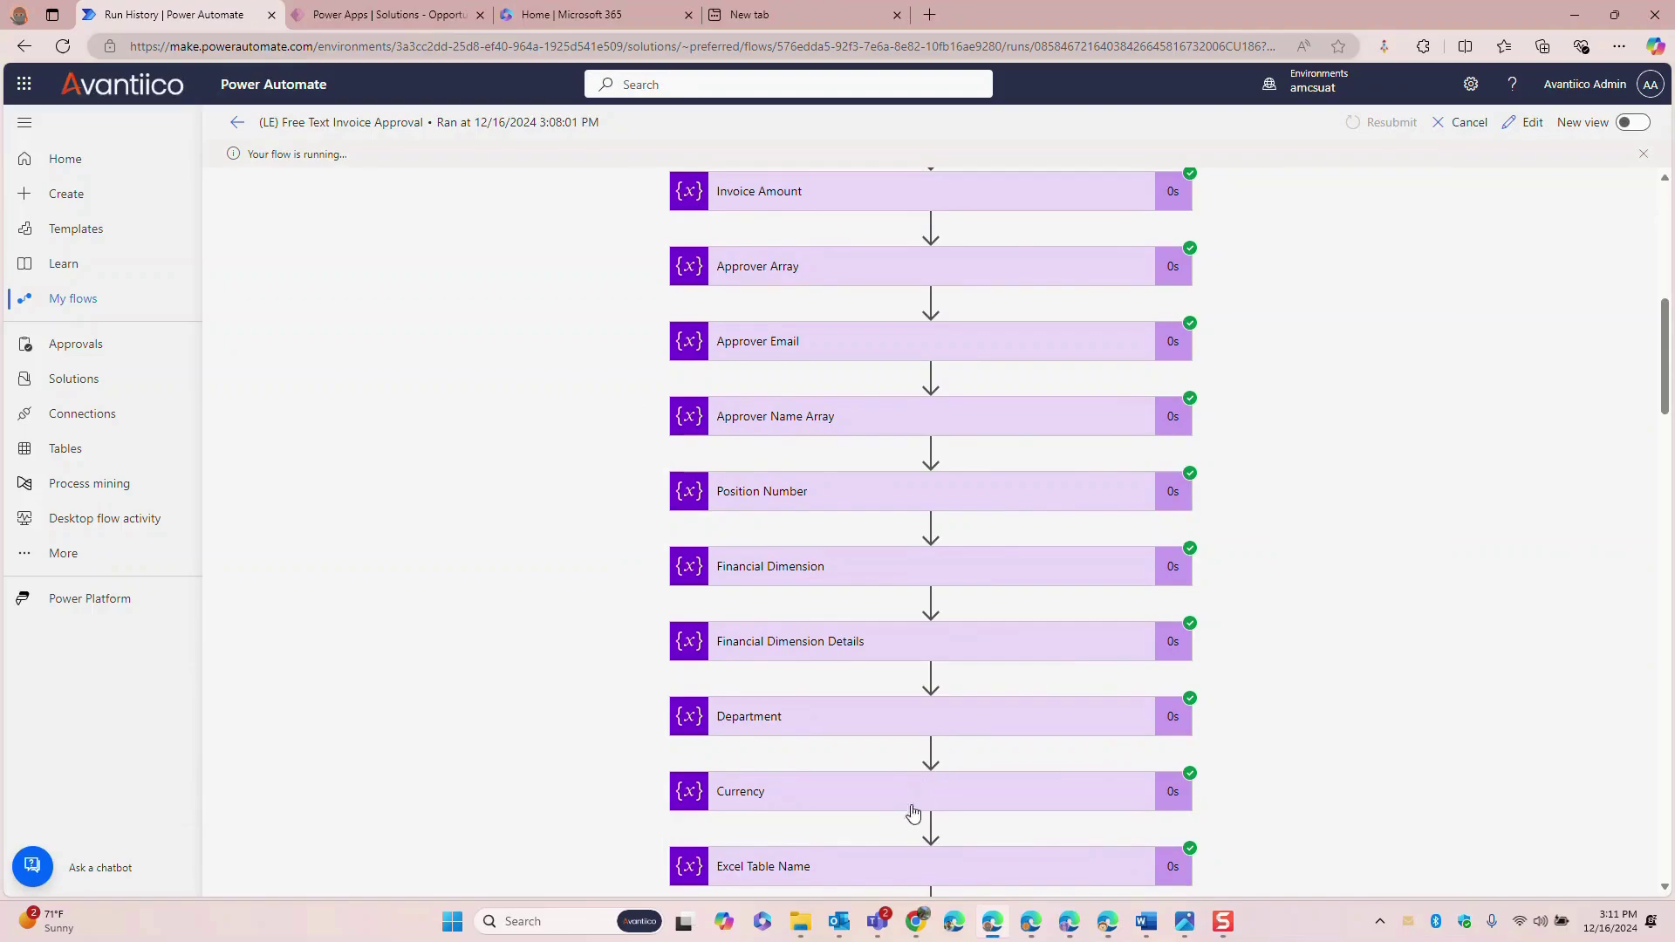
{"action": "mouse_move", "coordinate": [916, 921]}
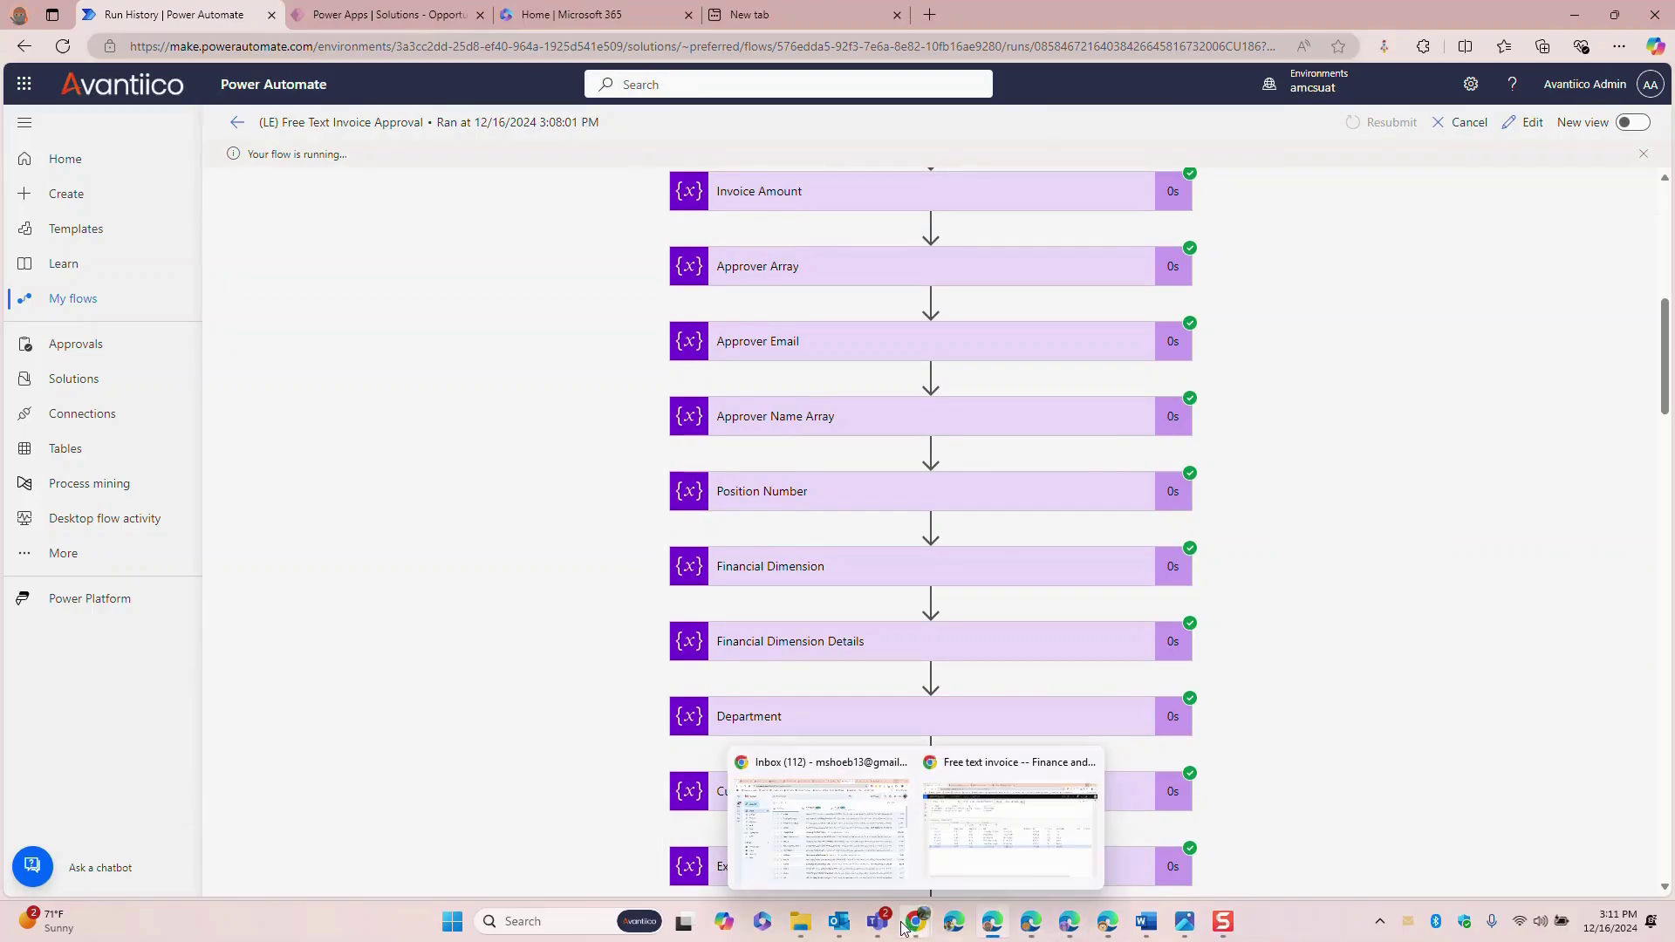
- Approve the 5000 USD Sunset Wholesales request in Teams with the comment 'This looks good'
{"action": "left_click", "coordinate": [829, 864]}
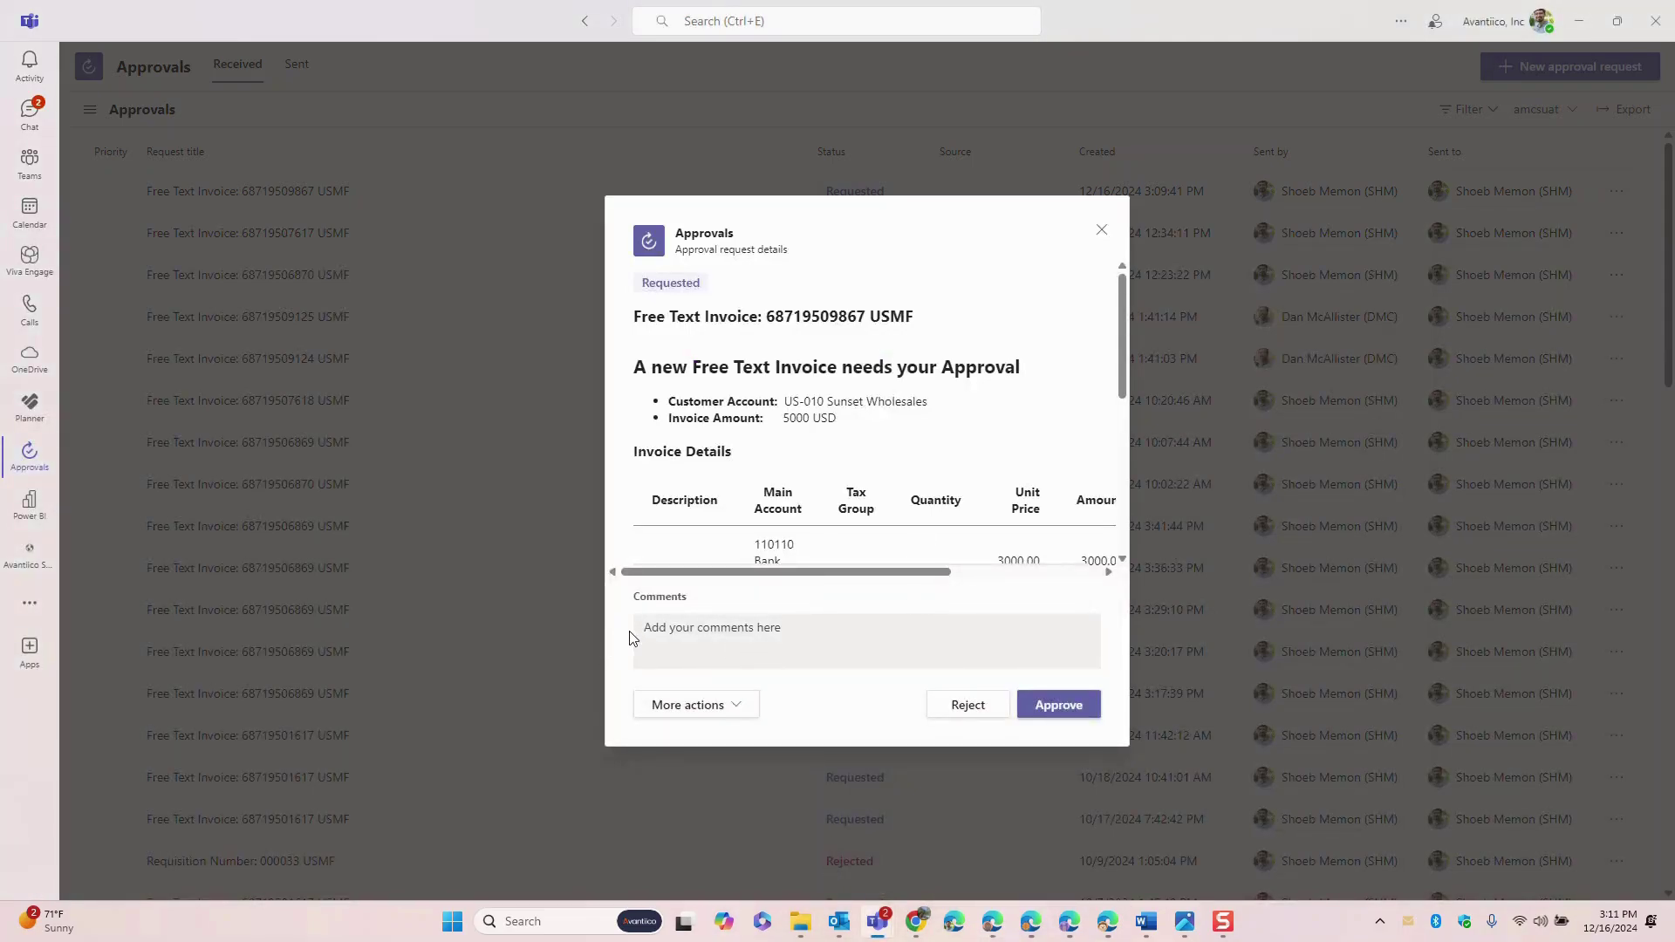
{"action": "scroll", "coordinate": [820, 449], "scroll_direction": "down", "scroll_amount": 5}
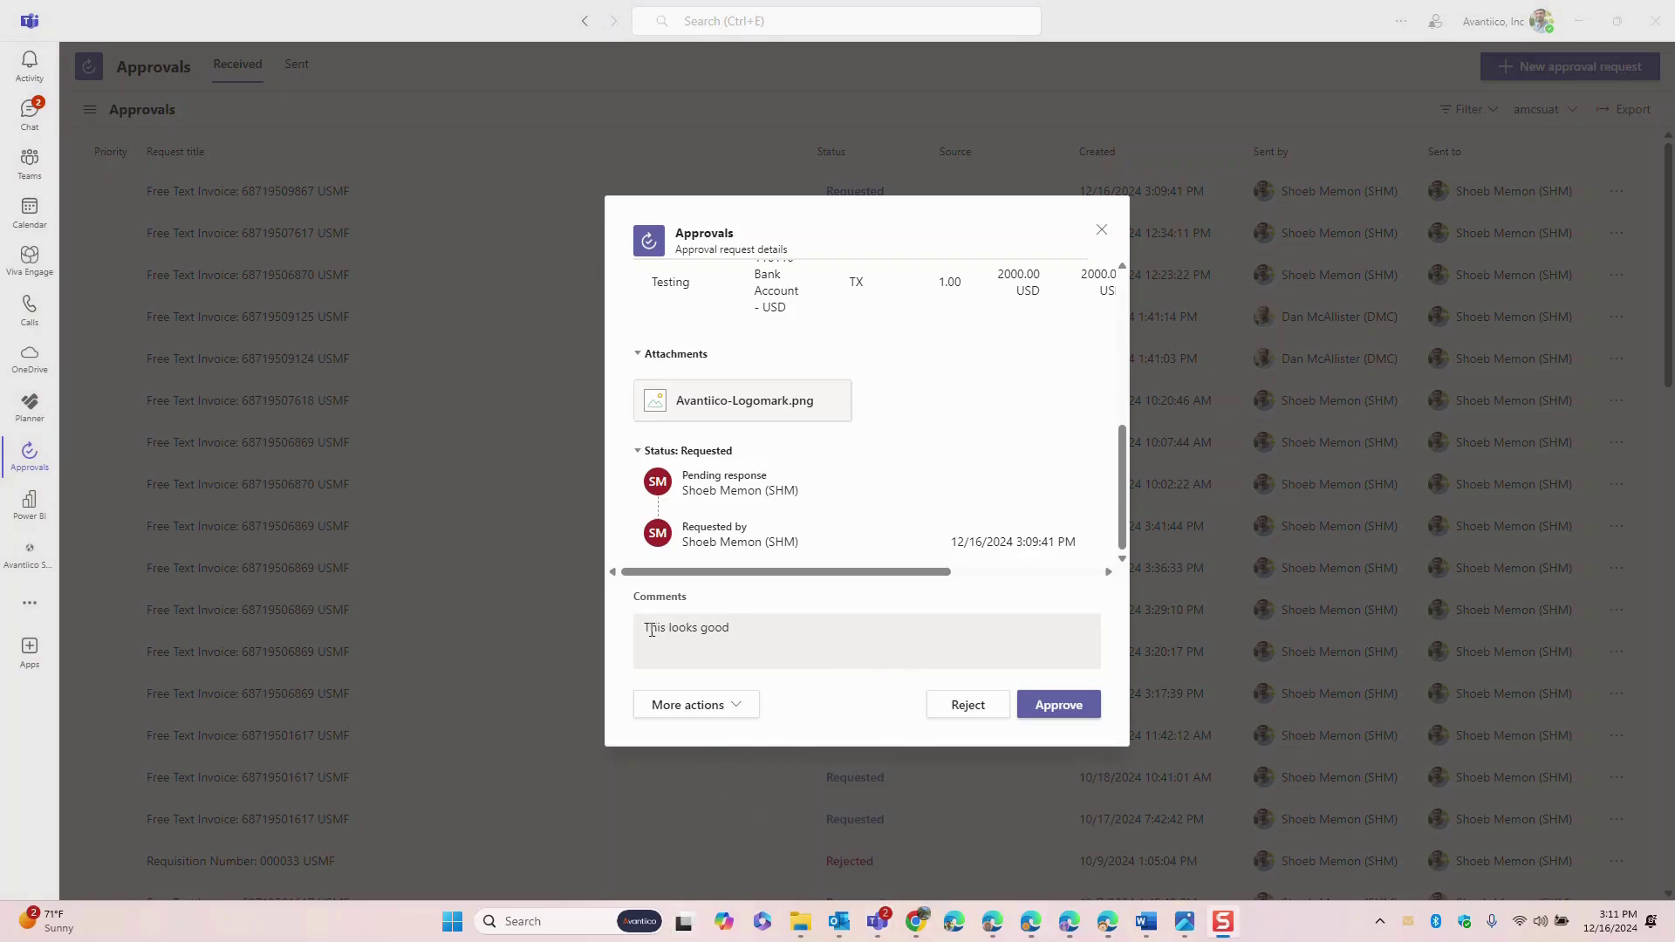
{"action": "left_click_drag", "start_coordinate": [650, 628], "coordinate": [716, 628]}
{"action": "left_click", "coordinate": [1041, 709]}
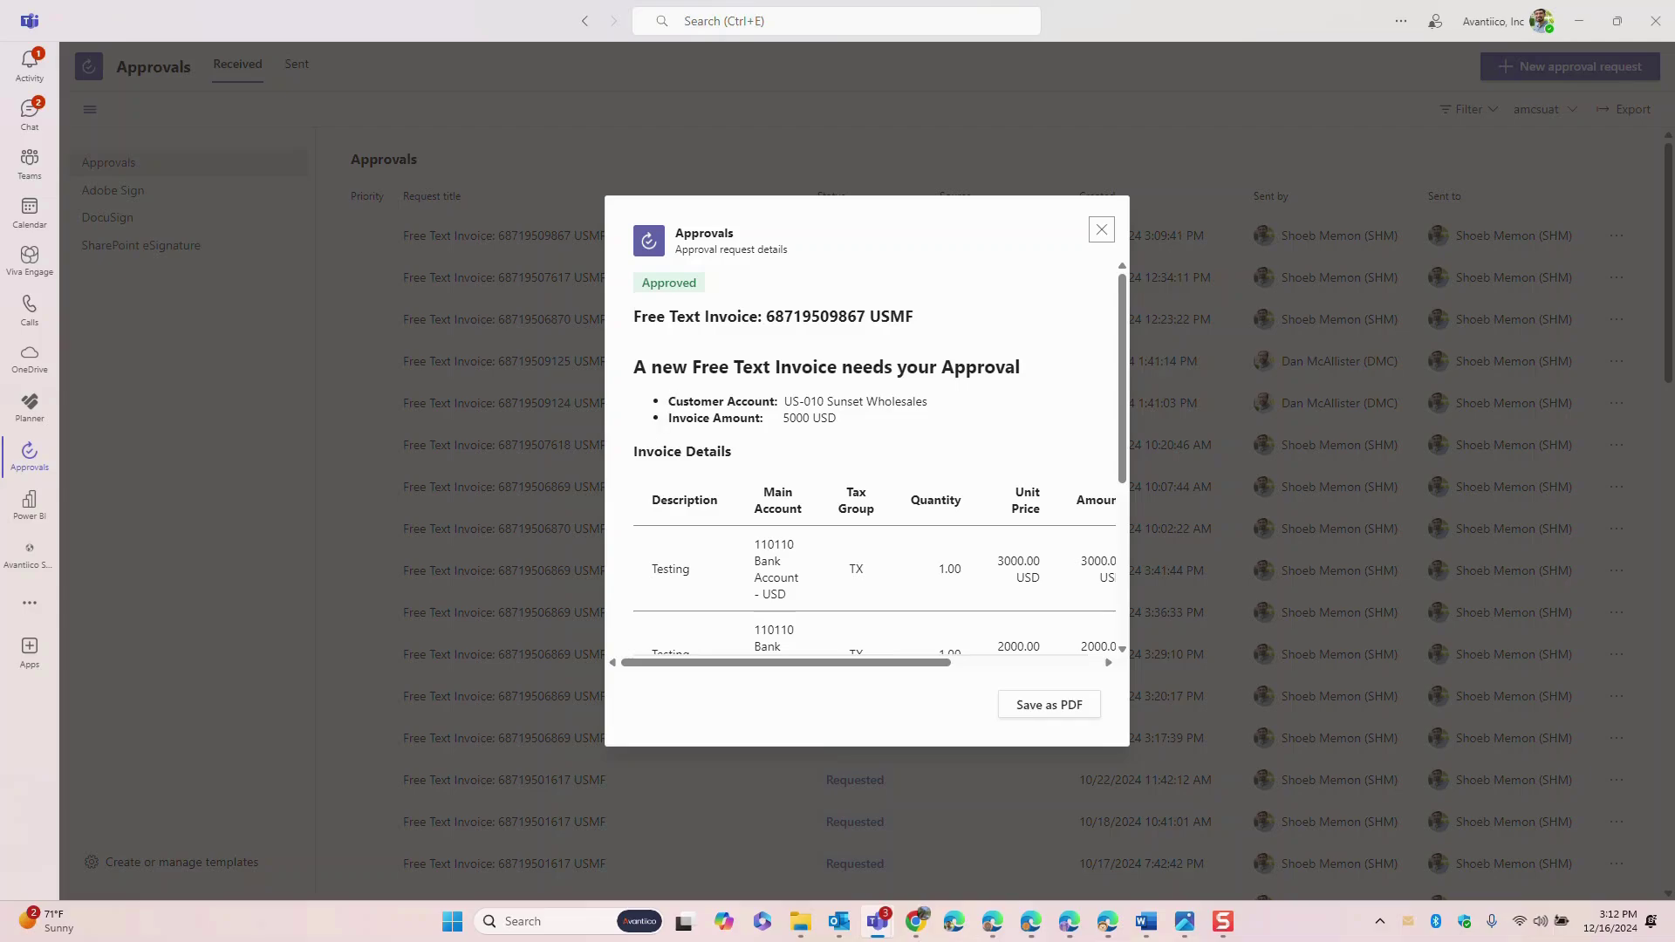
{"action": "key", "text": "alt+Tab"}
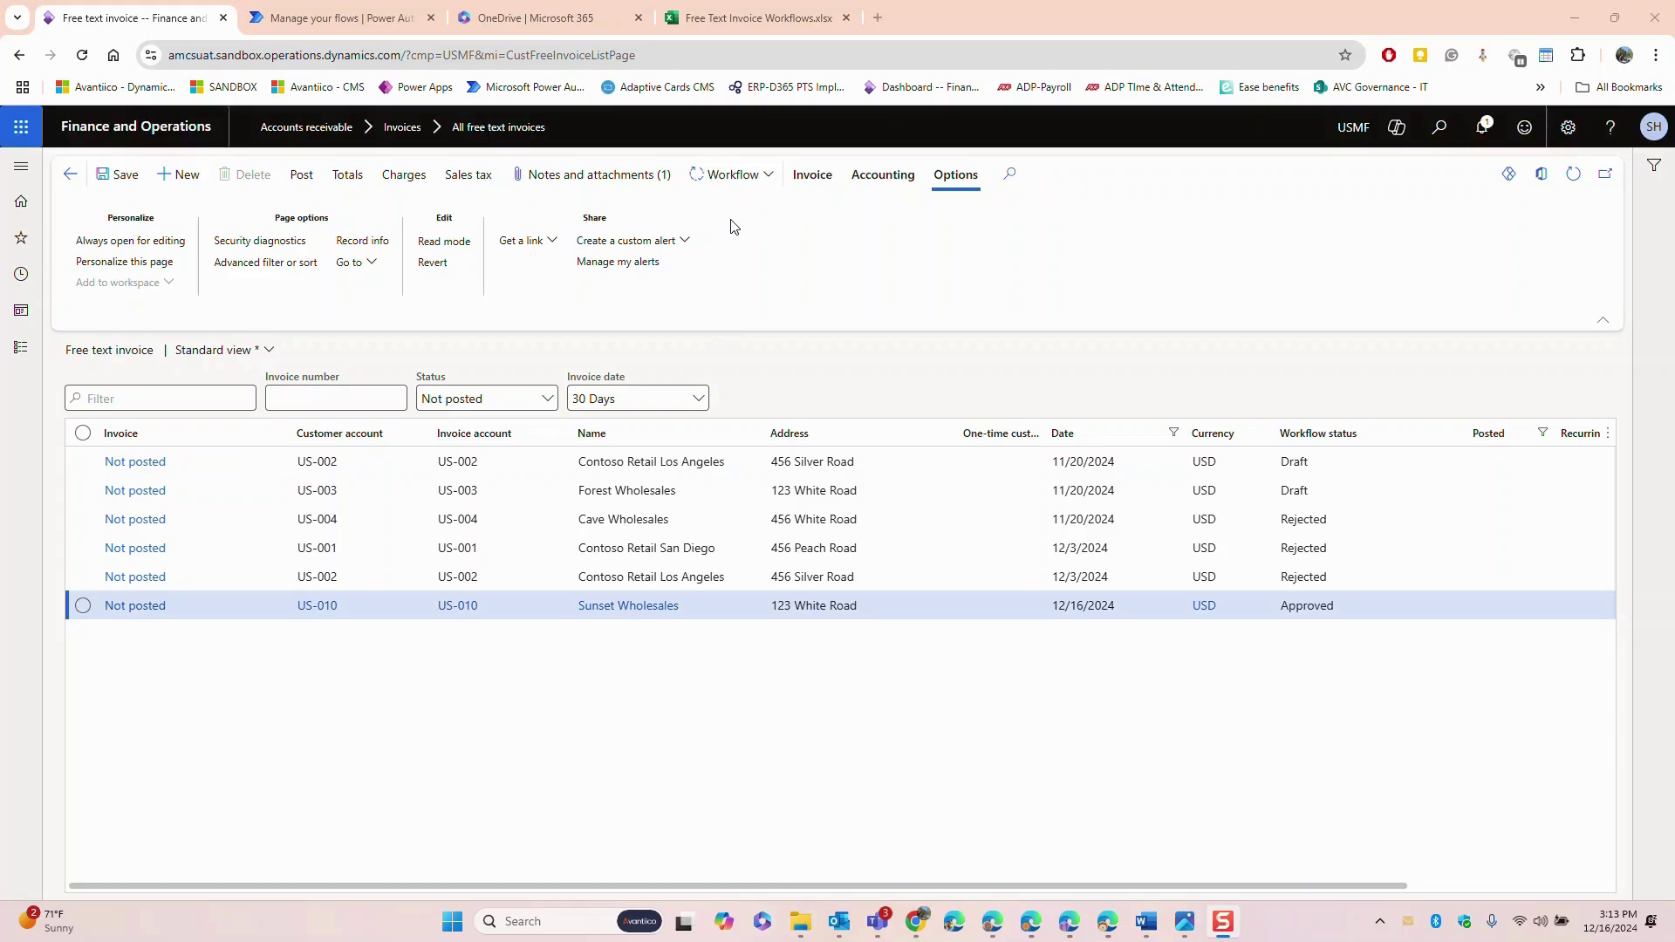
- Review the US-010 invoice's workflow history down to the approval comment, then close it
{"action": "left_click", "coordinate": [733, 179]}
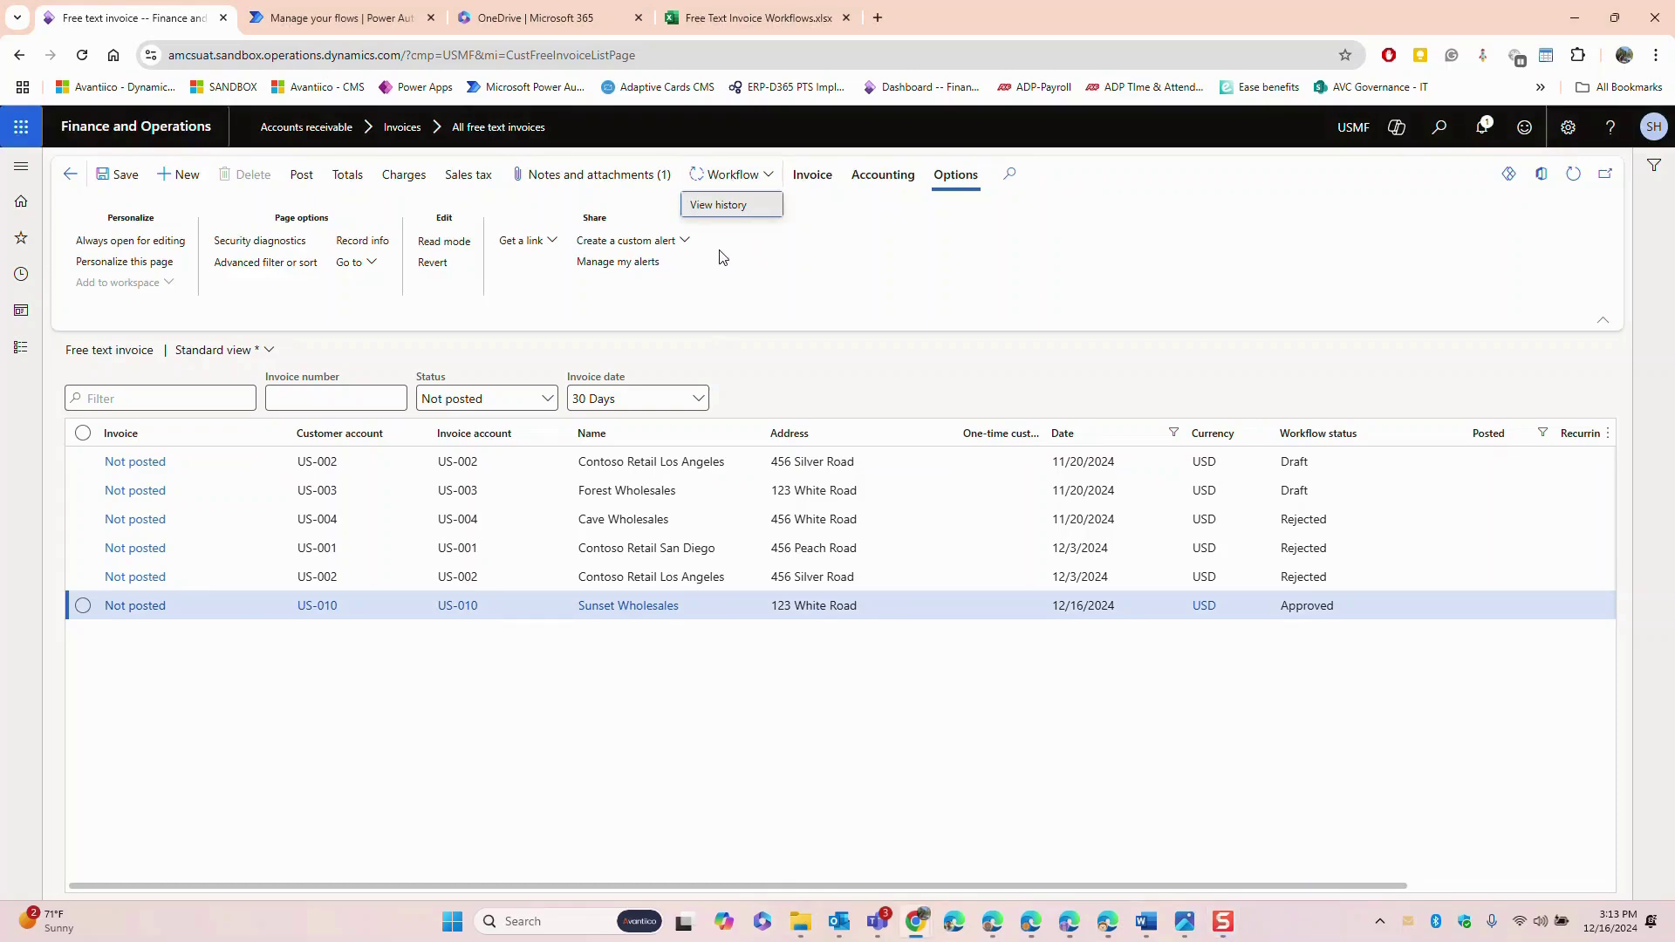
{"action": "left_click", "coordinate": [721, 205]}
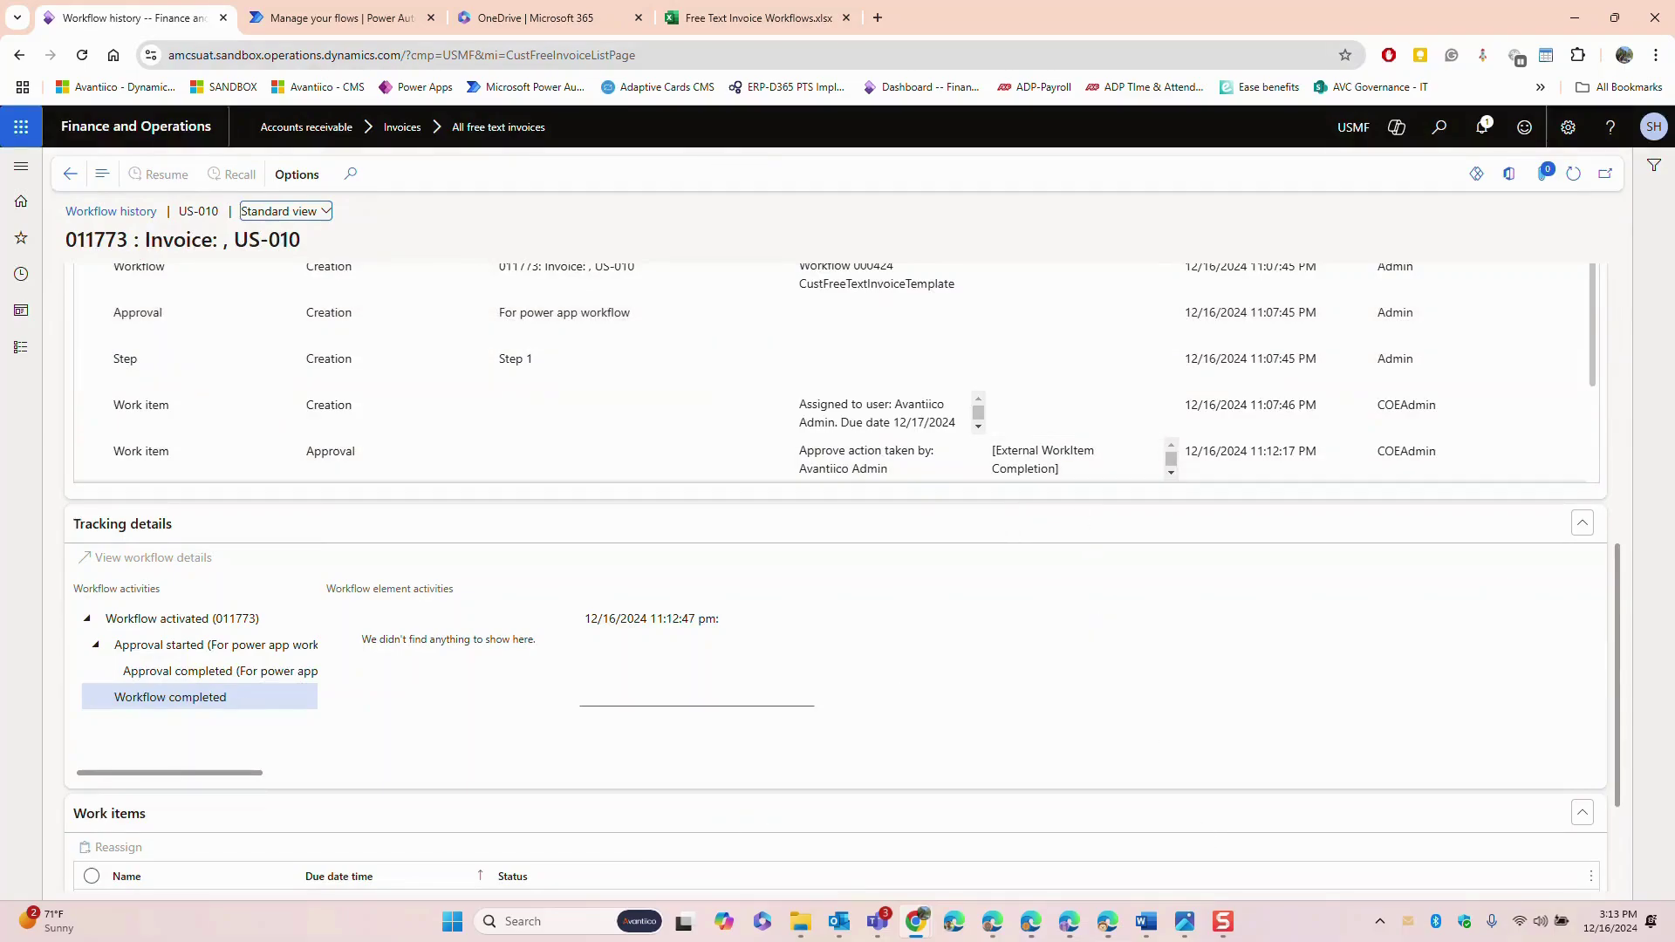
{"action": "scroll", "coordinate": [1003, 502], "scroll_direction": "down", "scroll_amount": 3}
{"action": "scroll", "coordinate": [1085, 680], "scroll_direction": "up", "scroll_amount": 5}
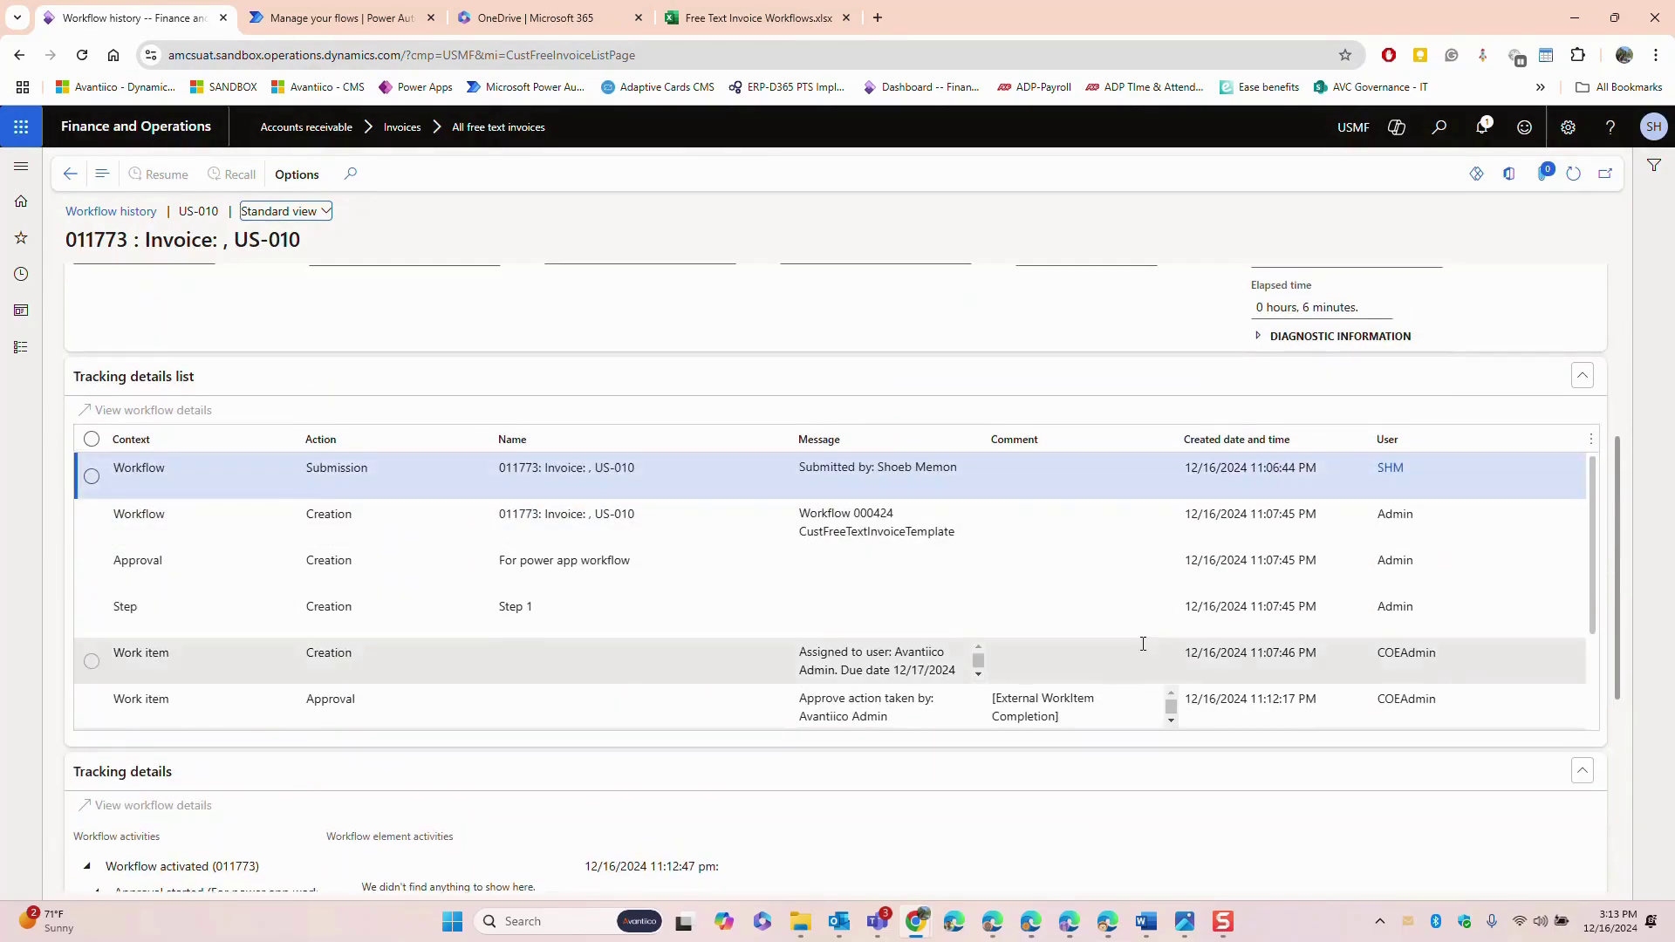
{"action": "scroll", "coordinate": [1143, 644], "scroll_direction": "down", "scroll_amount": 2}
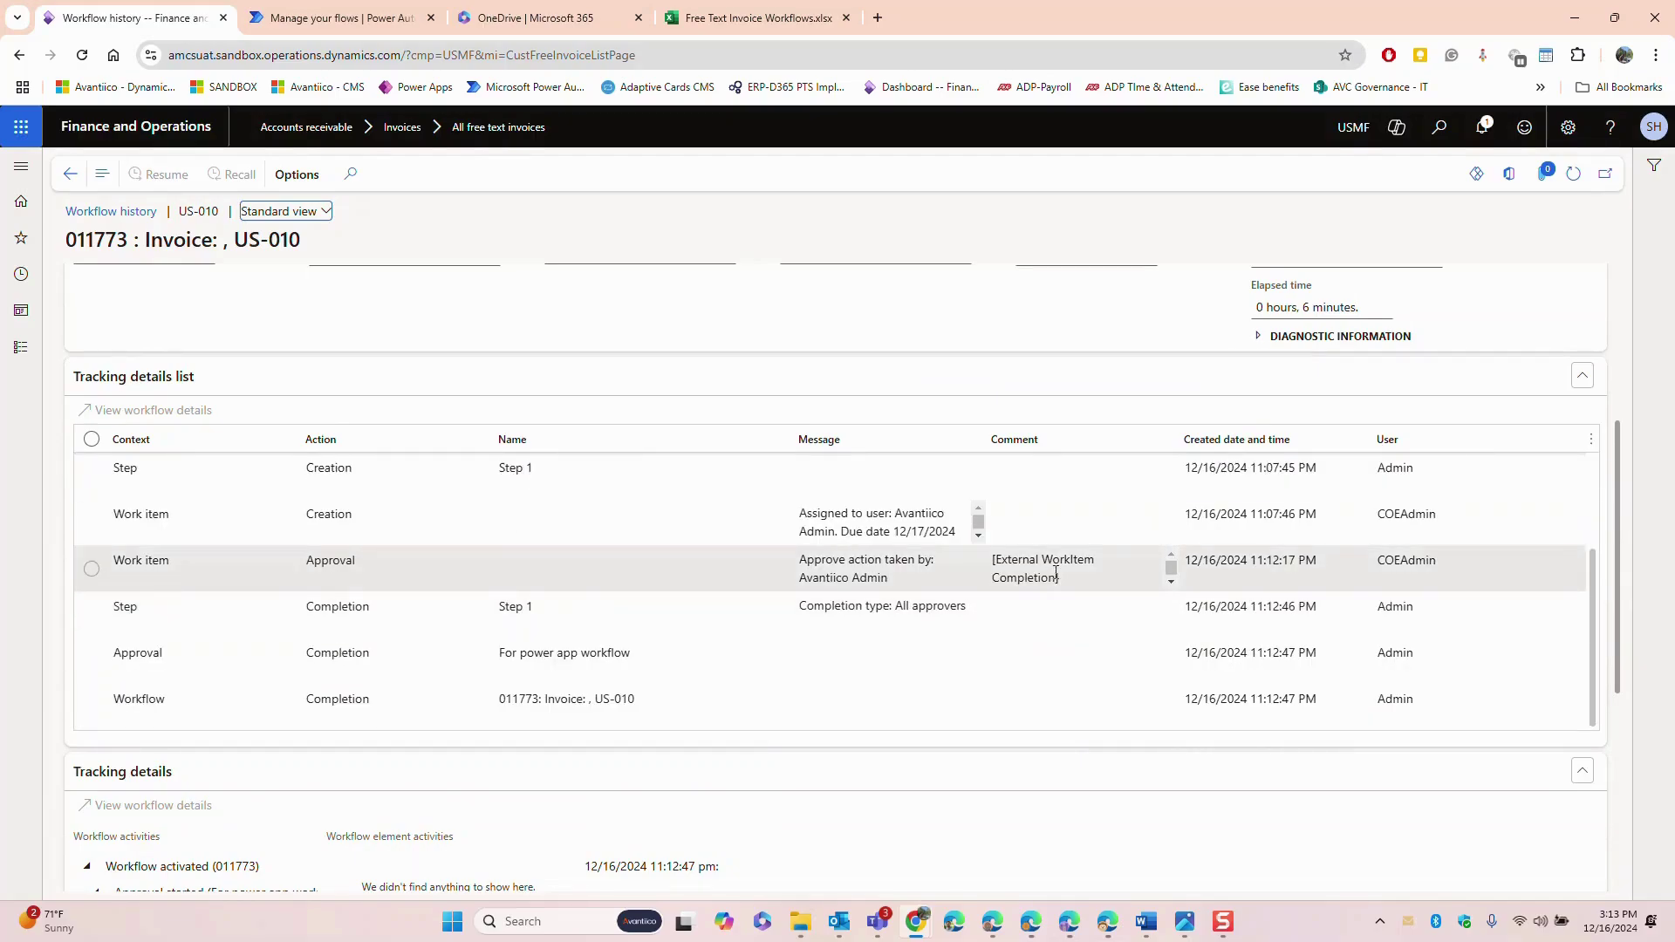
{"action": "mouse_move", "coordinate": [1056, 574]}
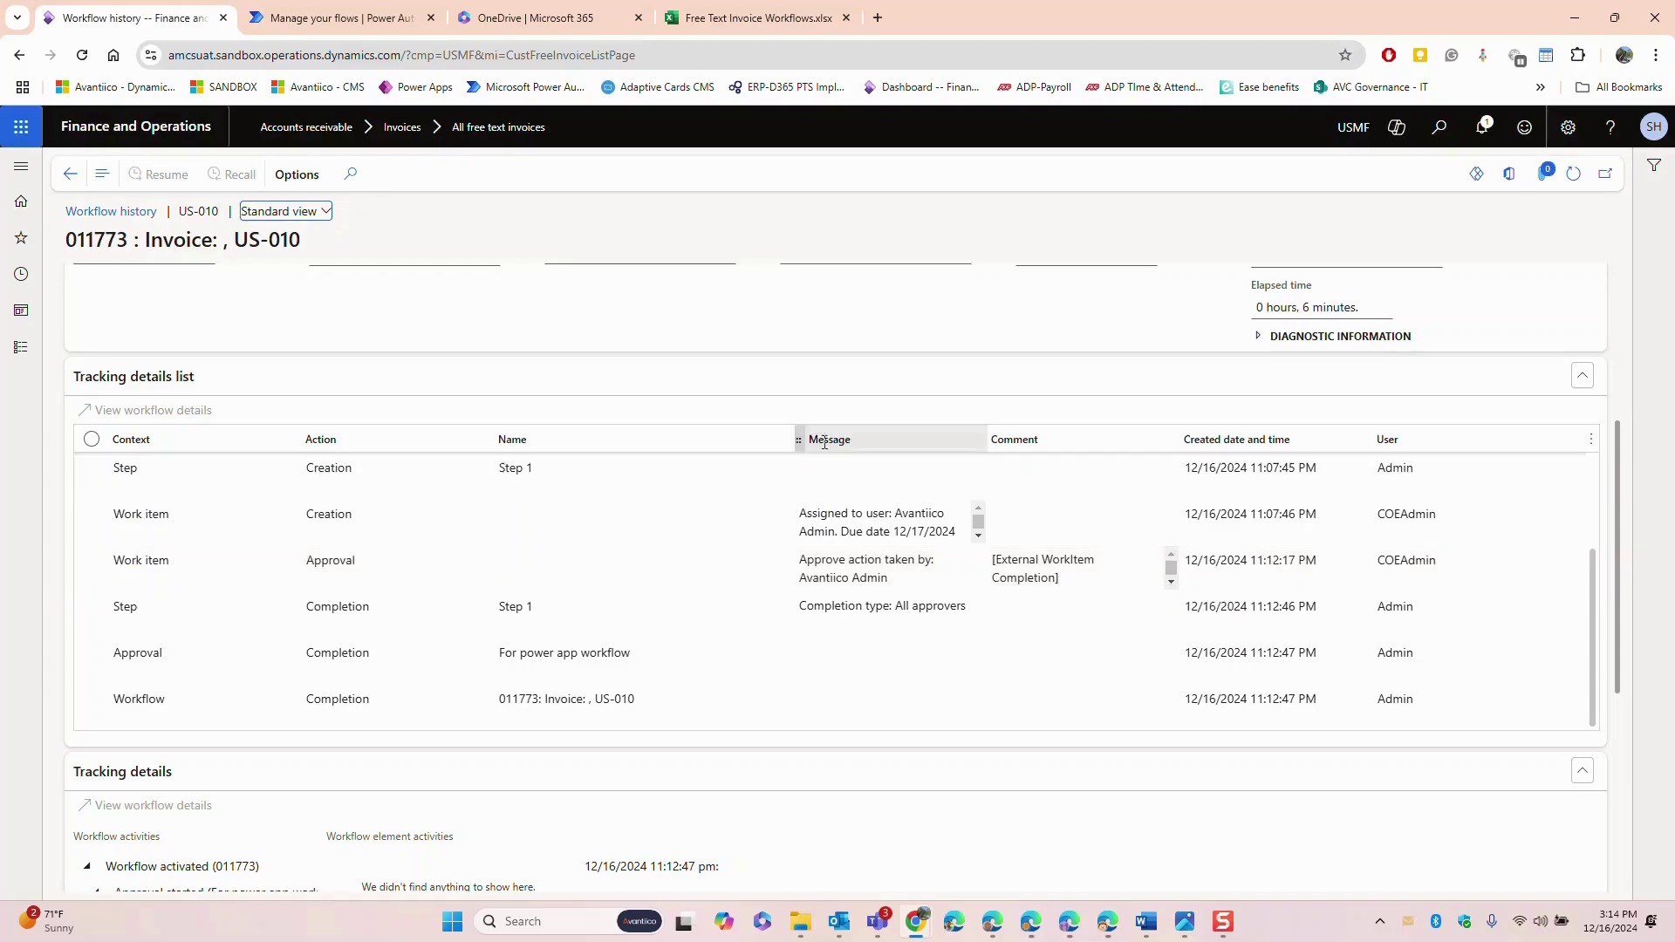
{"action": "key", "text": "Escape"}
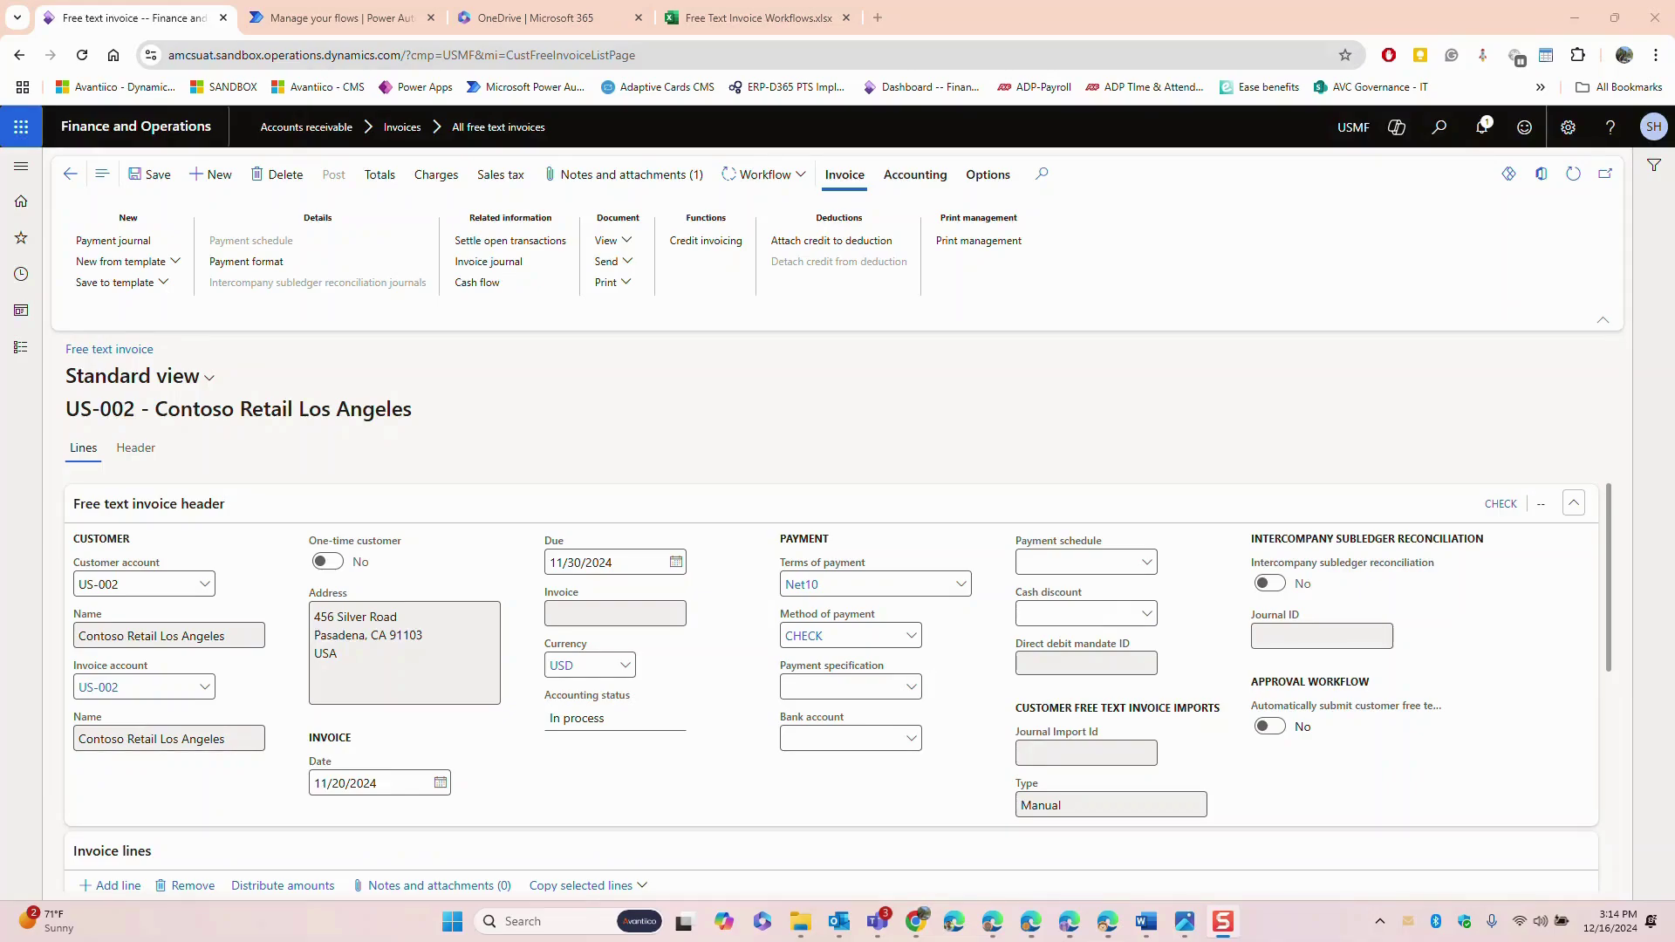
- Verify the -3,000.00 Testing line on the US-002 credit note and submit it to workflow
{"action": "scroll", "coordinate": [1298, 856], "scroll_direction": "down", "scroll_amount": 3}
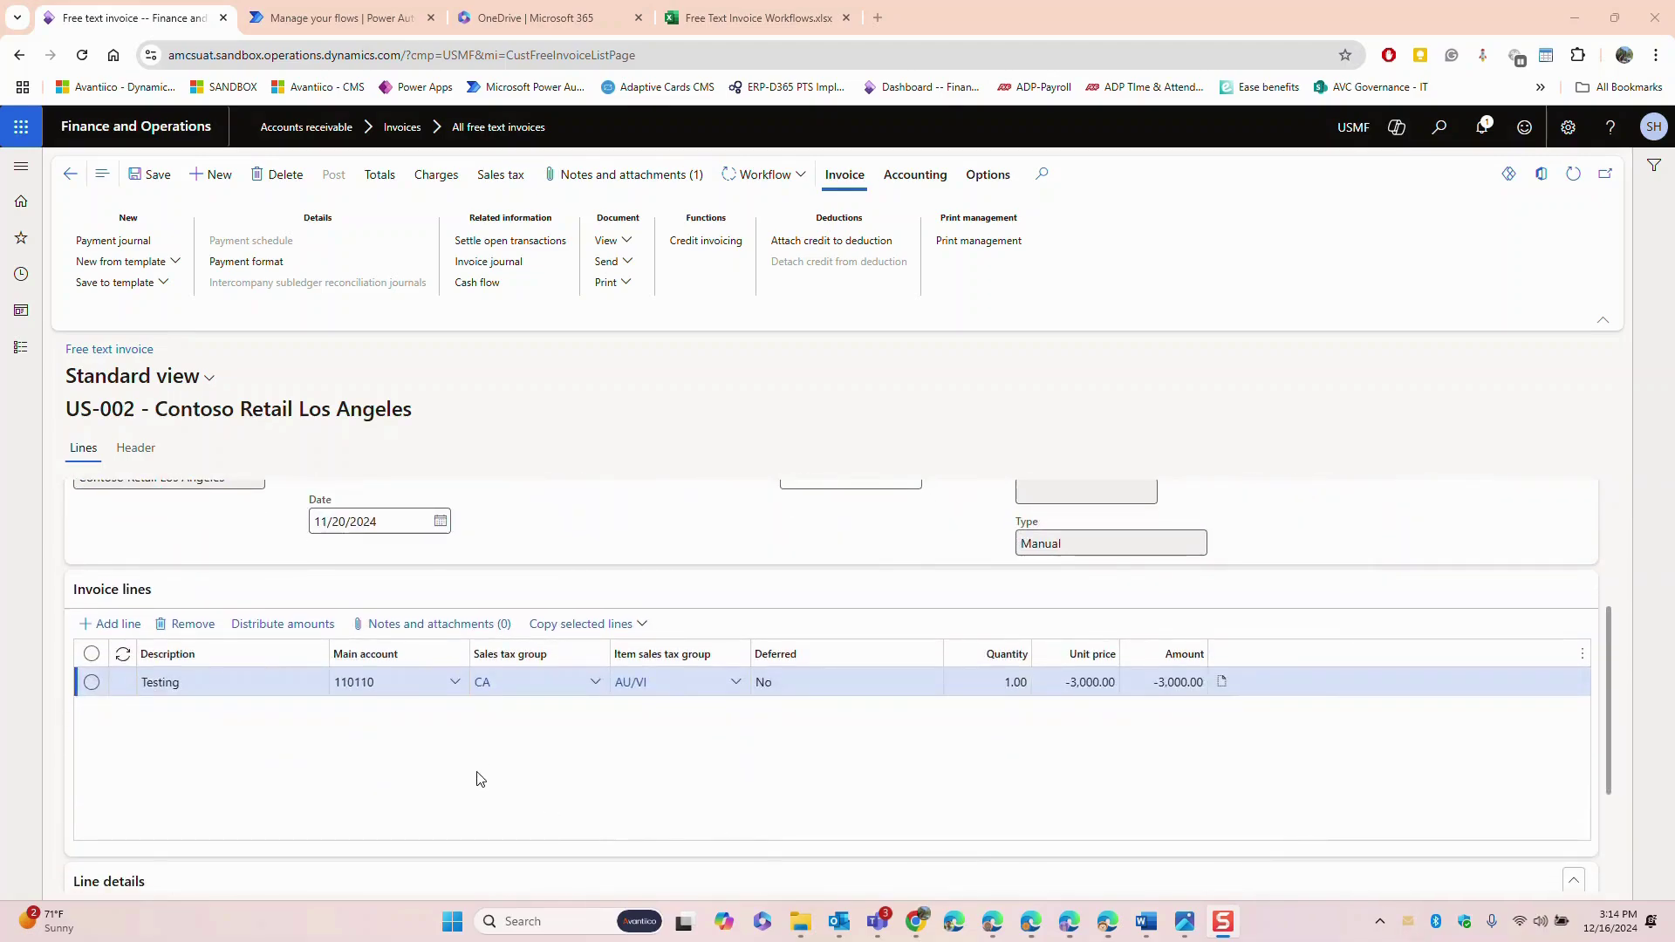
{"action": "left_click", "coordinate": [1063, 683]}
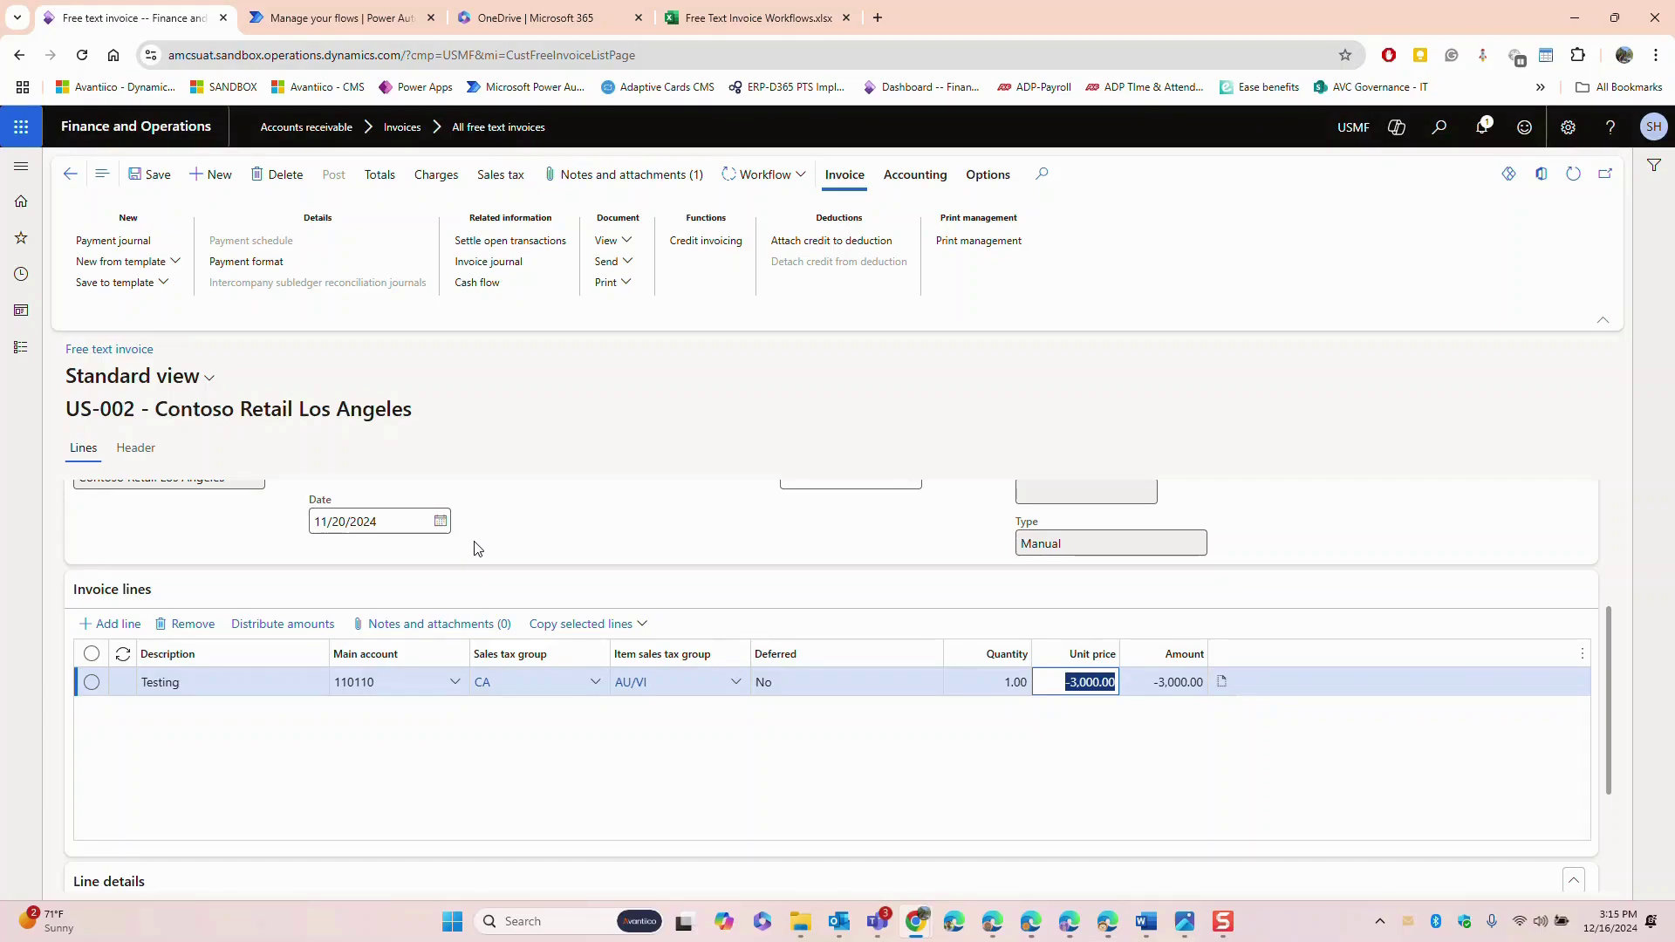
{"action": "left_click", "coordinate": [741, 178]}
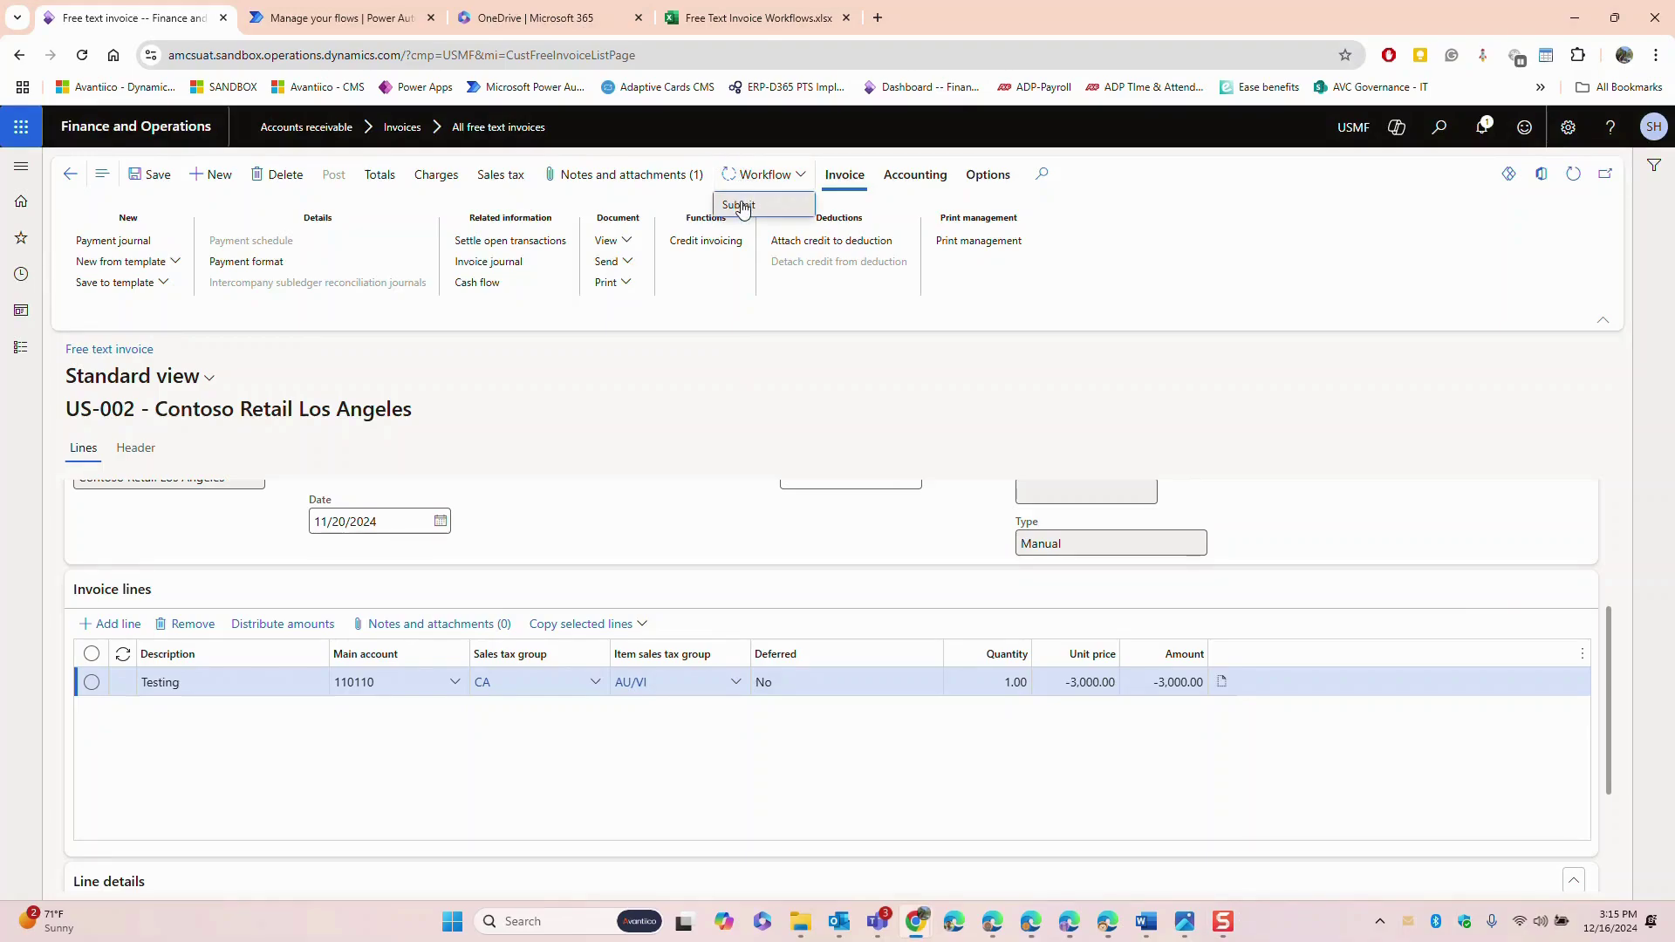
{"action": "left_click", "coordinate": [741, 206]}
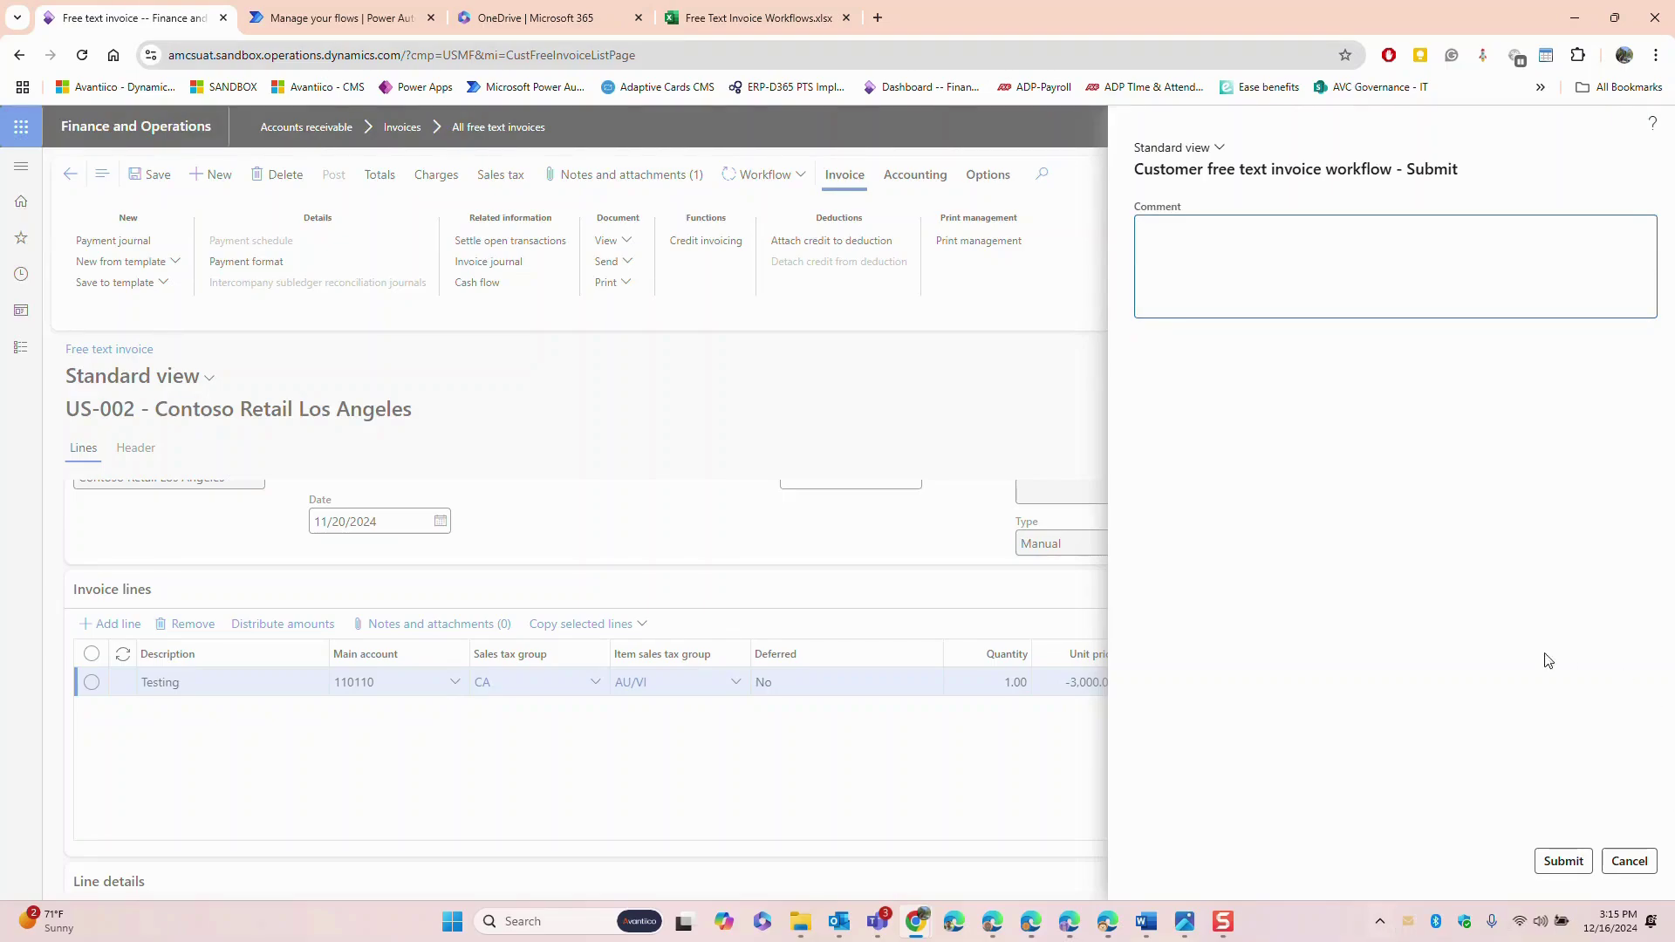
{"action": "left_click", "coordinate": [1560, 862]}
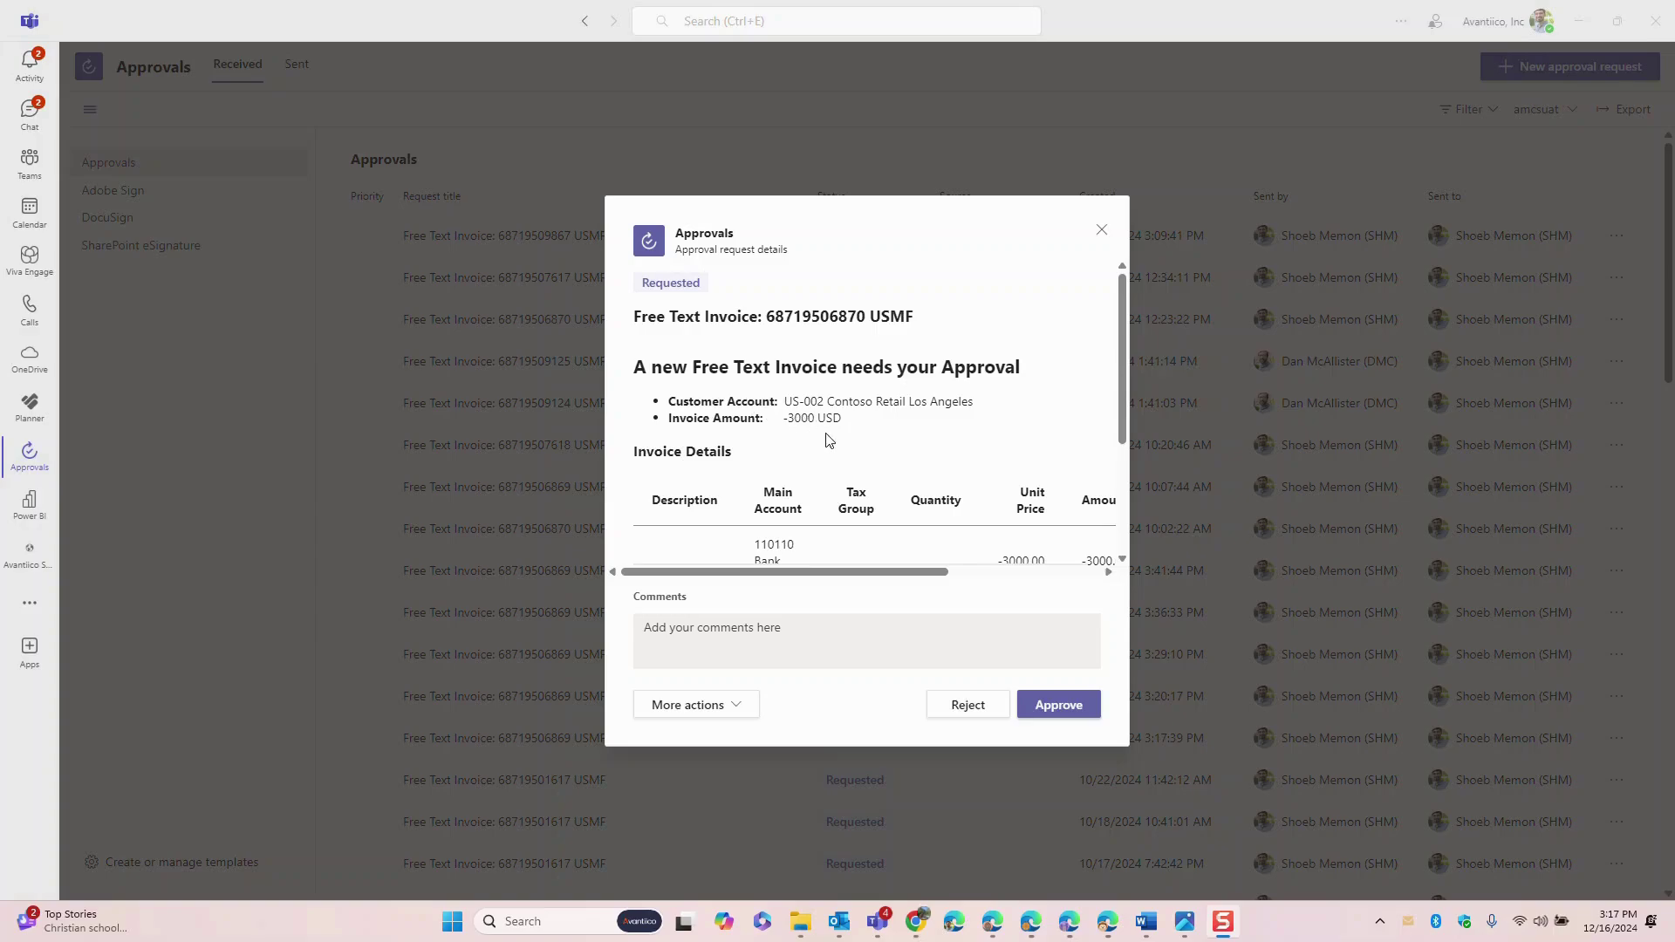
- Review the pending -3000 USD US-002 request in Teams, then return to the invoice list
{"action": "scroll", "coordinate": [873, 441], "scroll_direction": "down", "scroll_amount": 3}
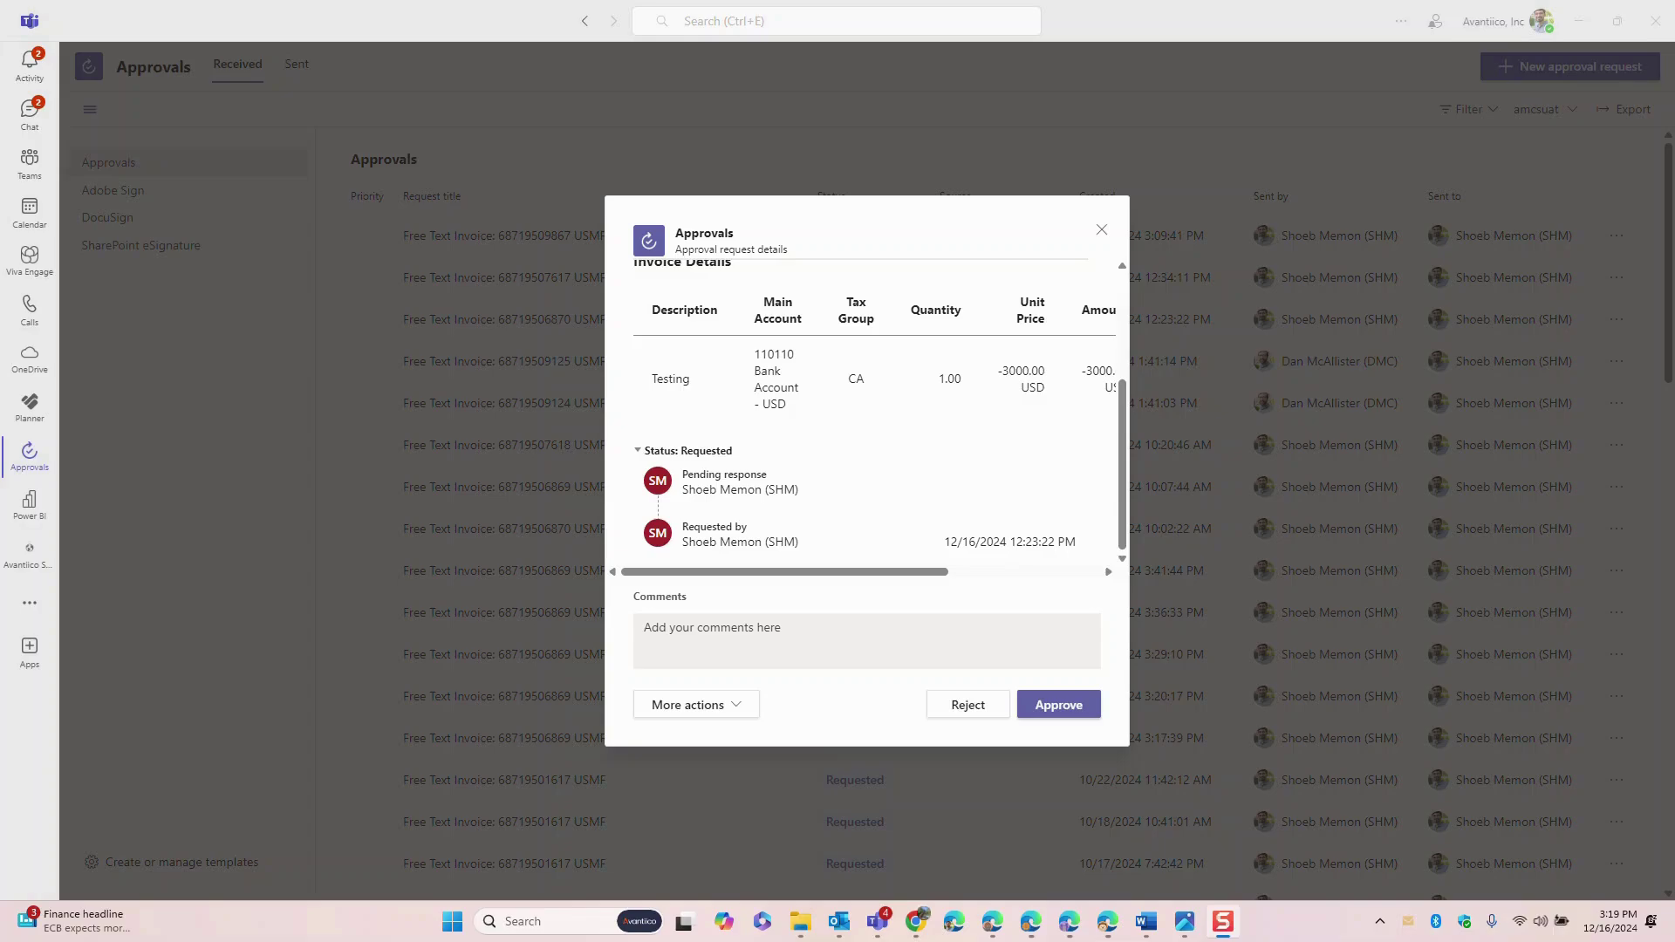
{"action": "key", "text": "alt+Tab"}
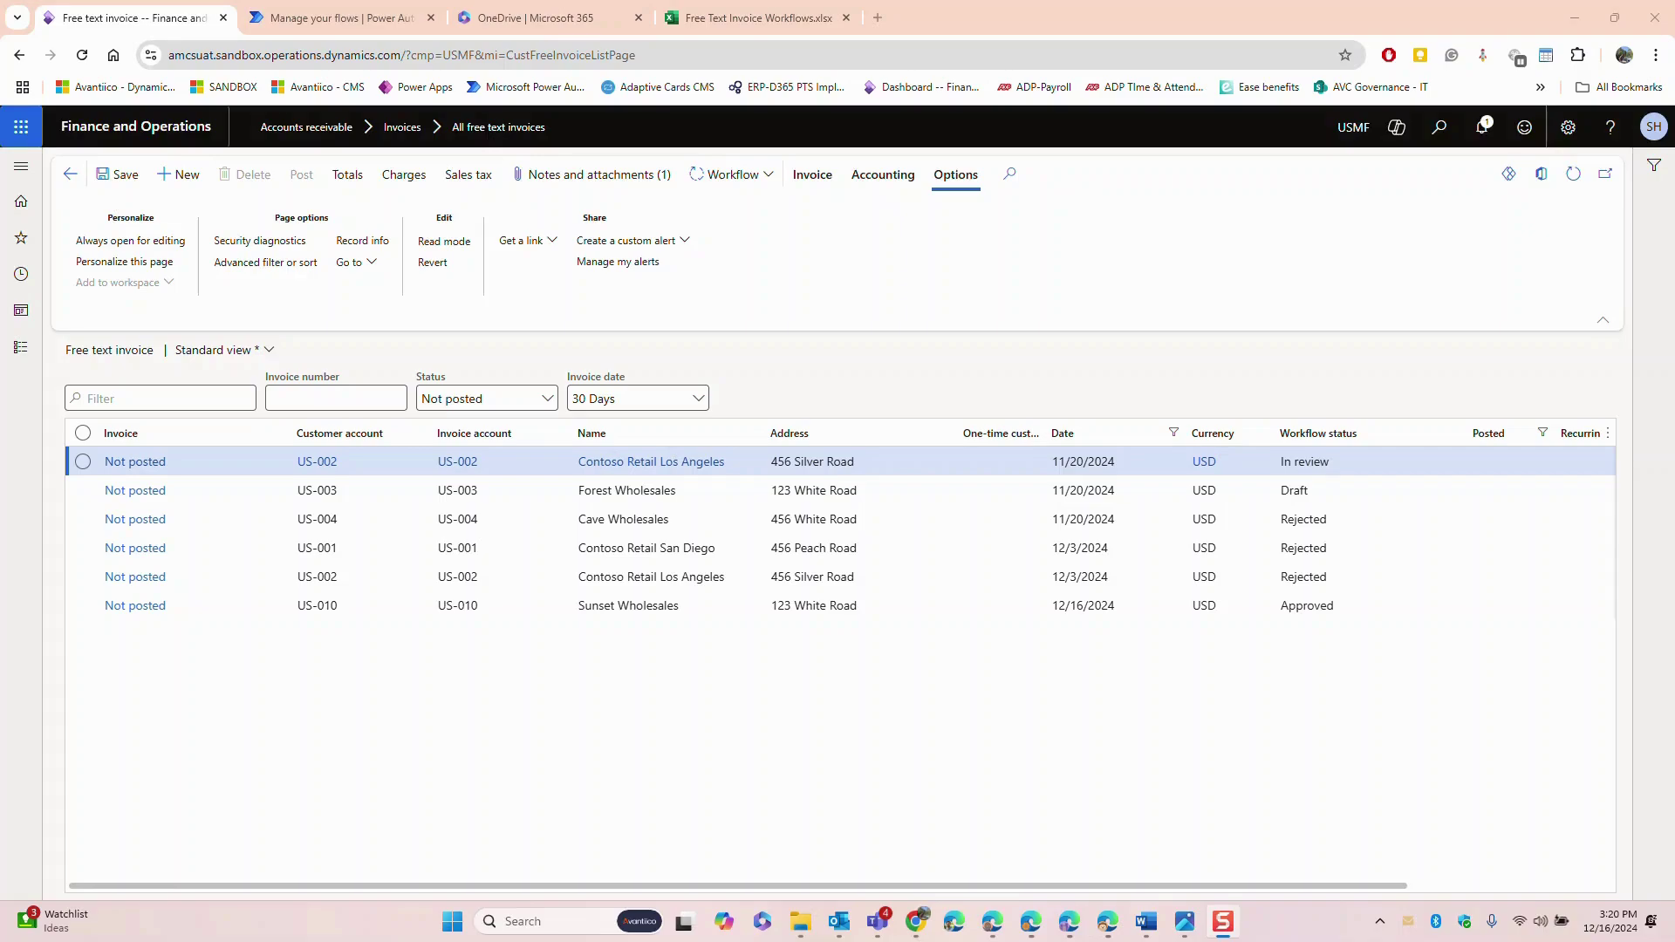
- Switch to the Free Text Invoice Workflows.xlsx browser tab
{"action": "left_click", "coordinate": [729, 12]}
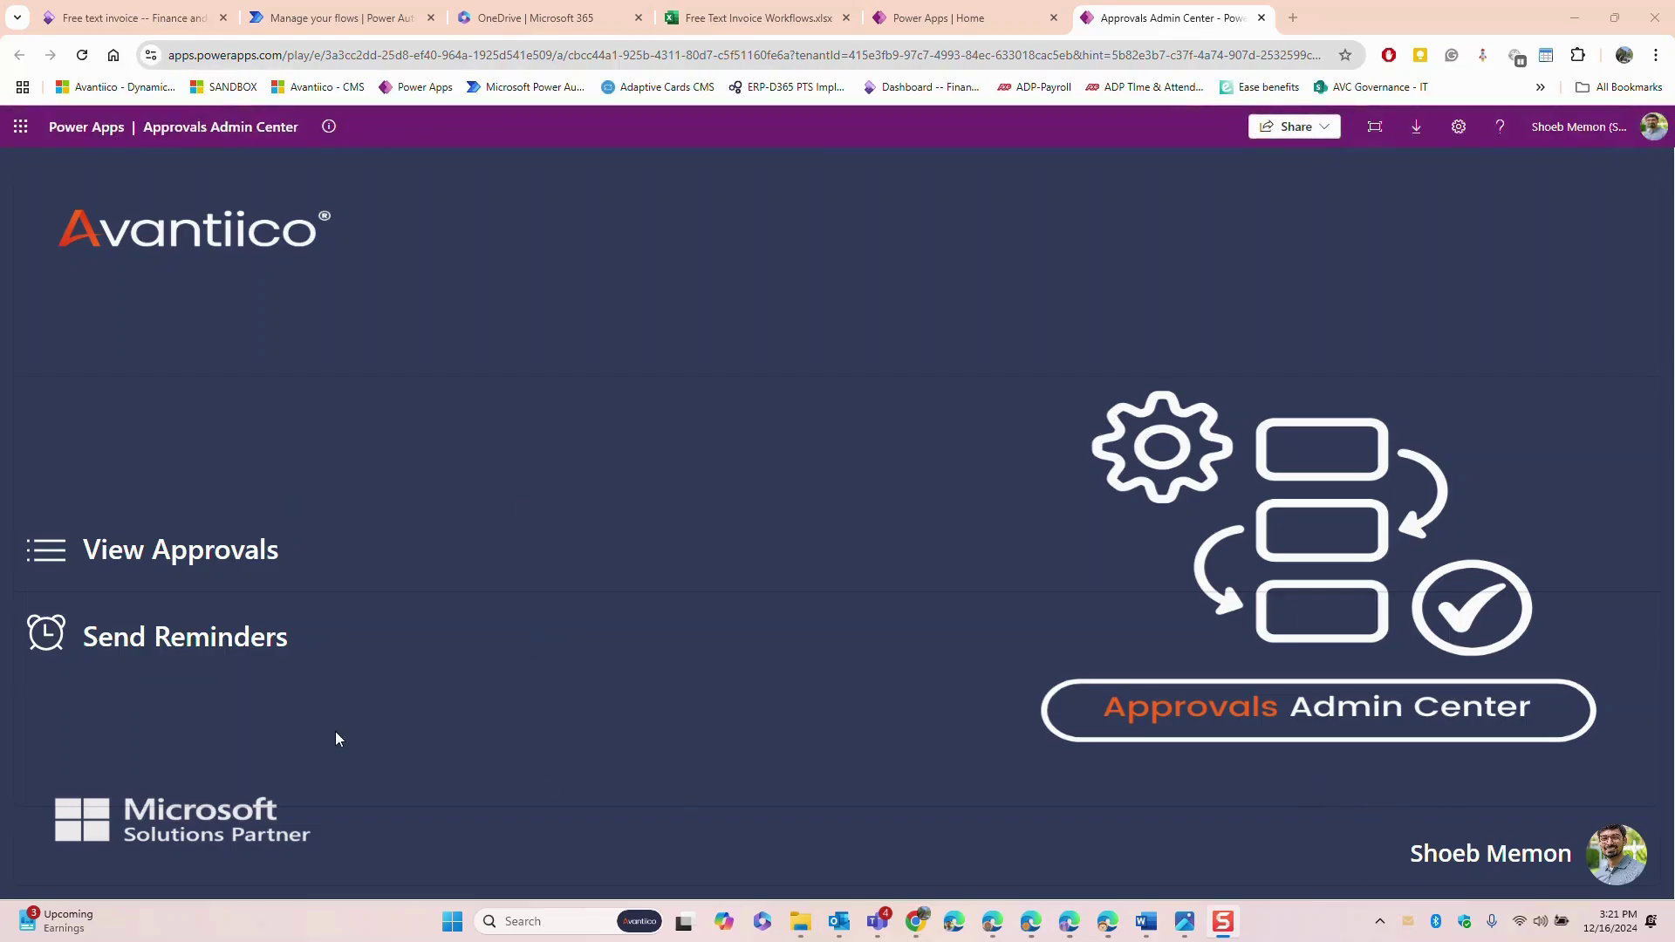
{"action": "left_click", "coordinate": [162, 550]}
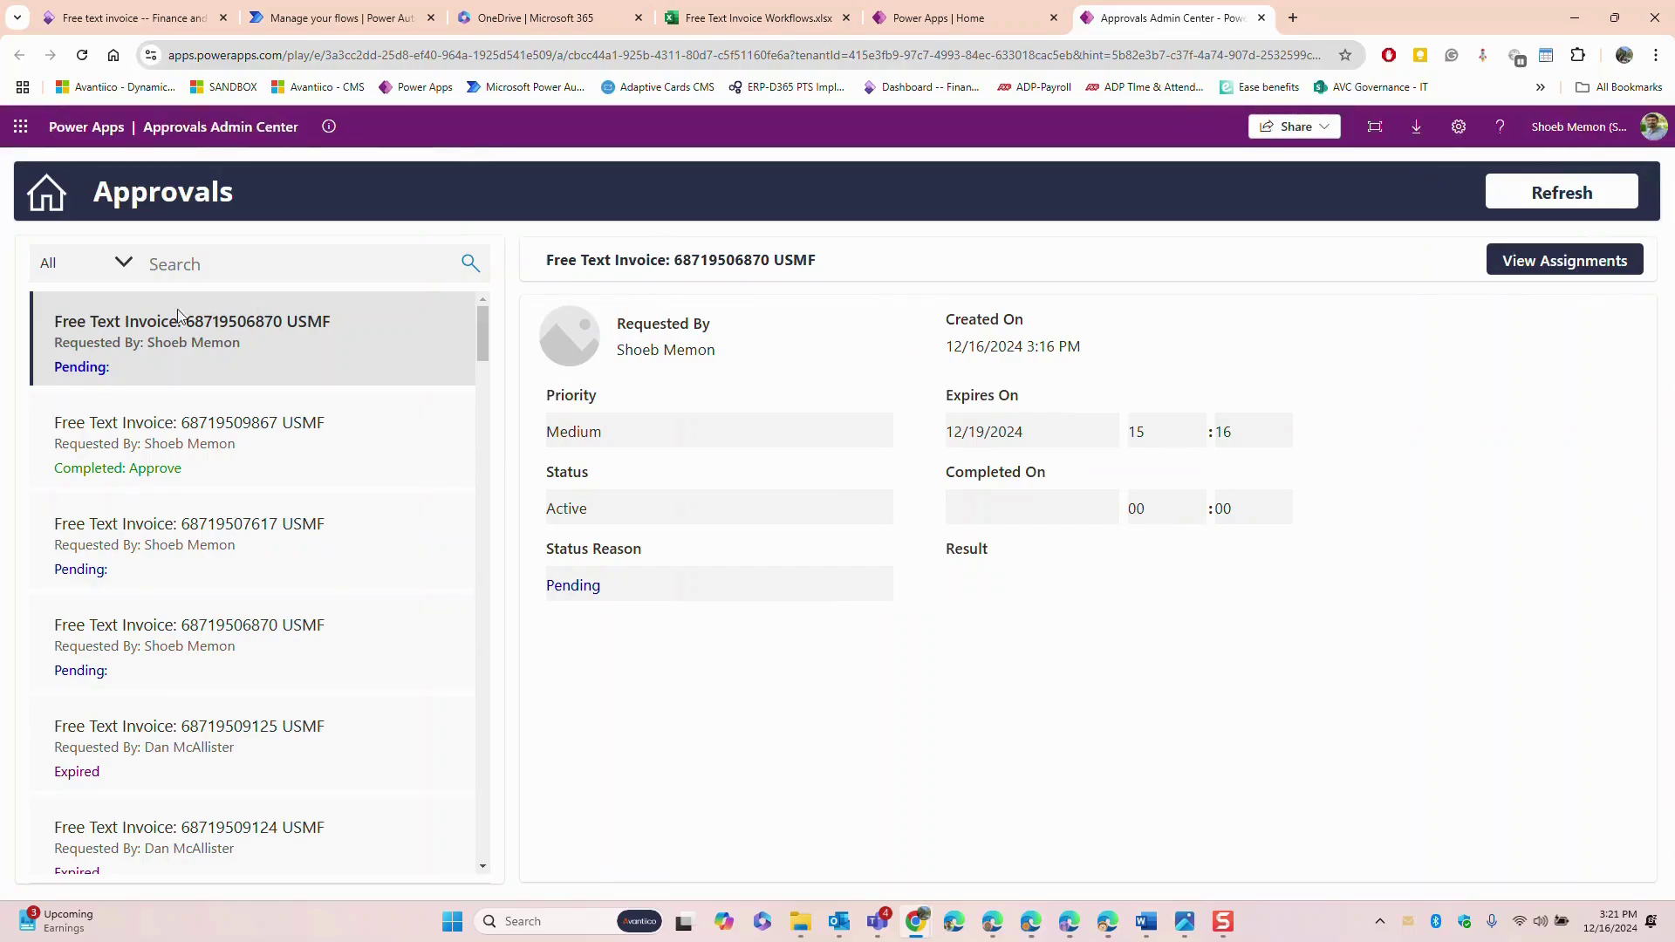
{"action": "left_click", "coordinate": [93, 276]}
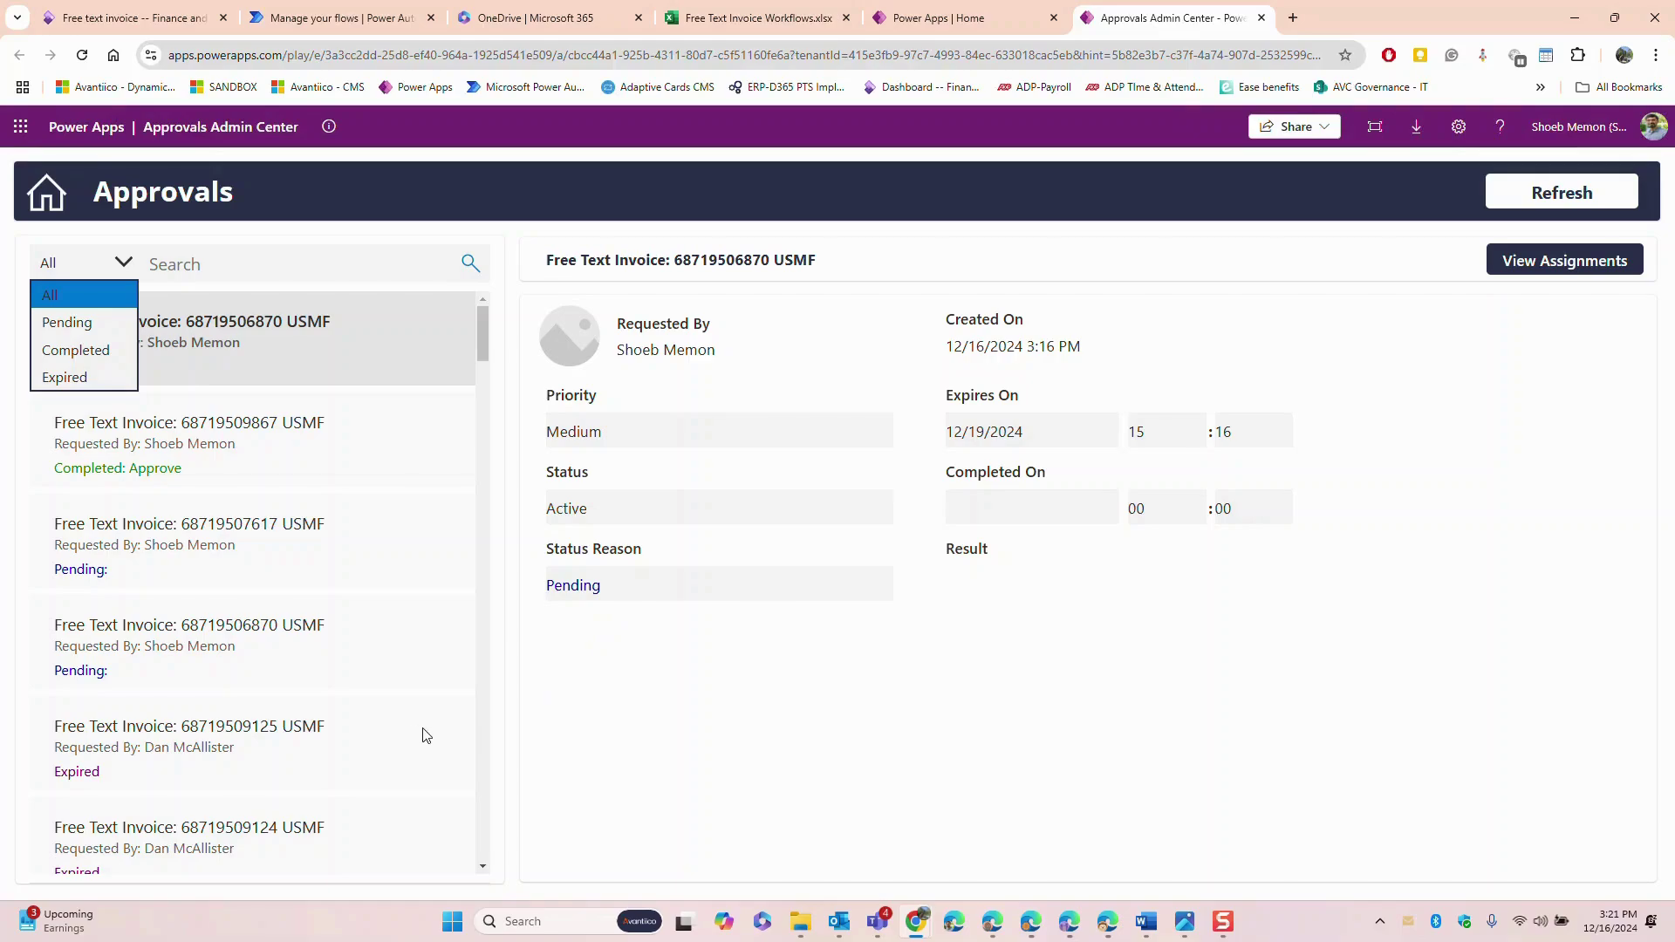
{"action": "left_click", "coordinate": [262, 554]}
{"action": "left_click", "coordinate": [133, 271]}
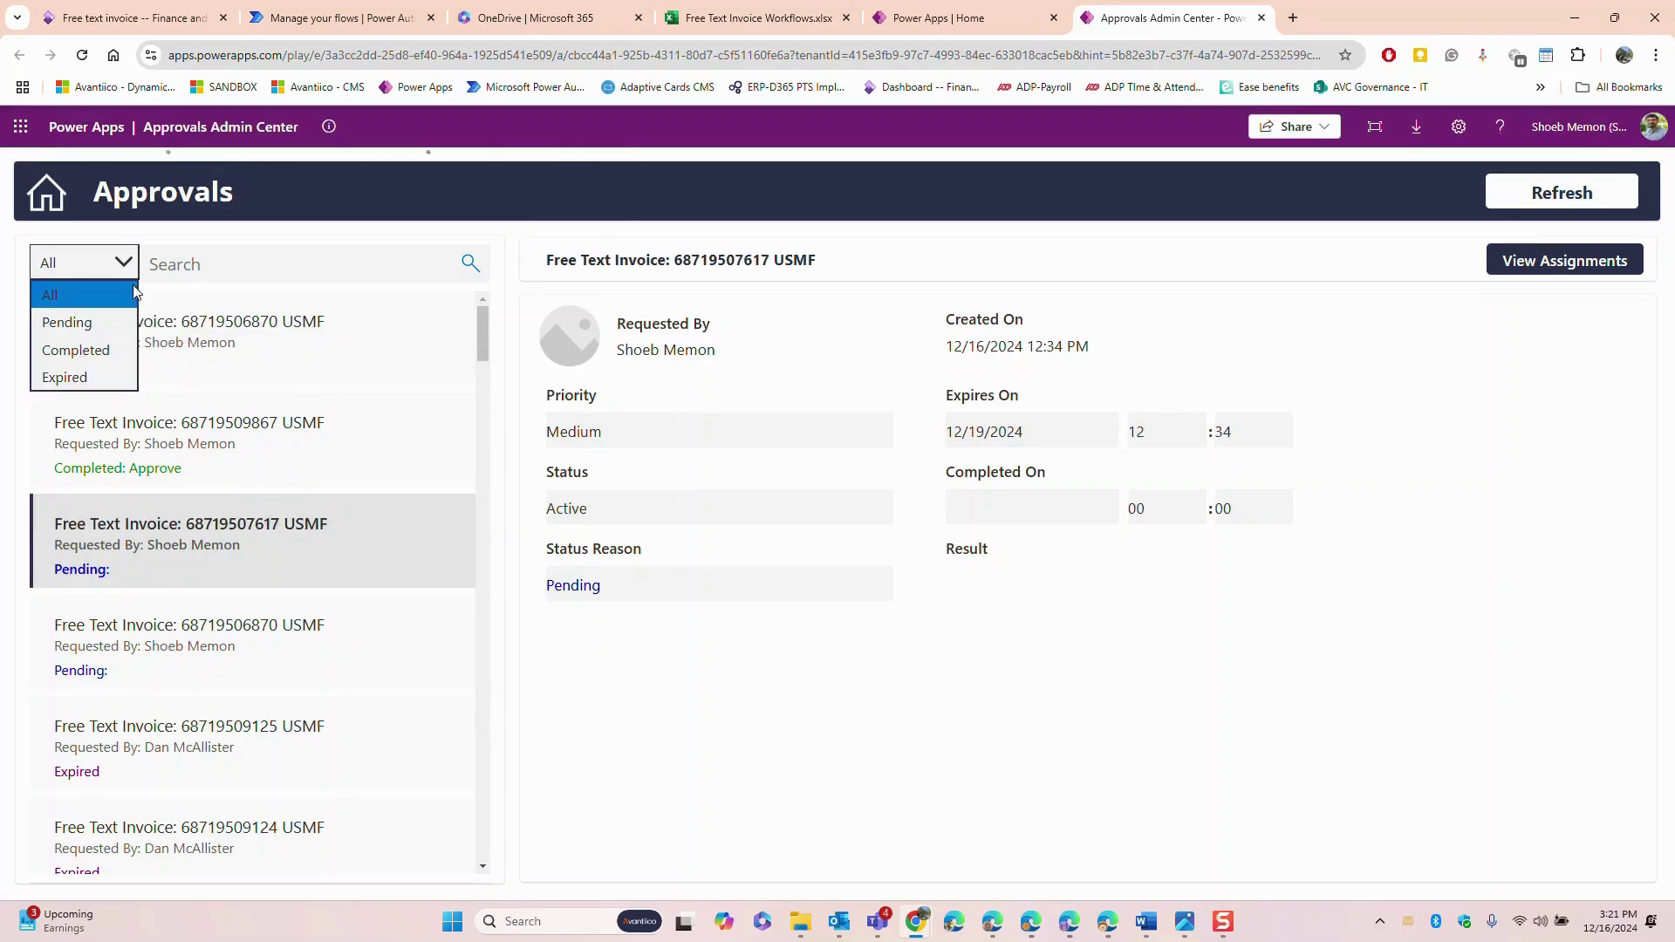
{"action": "left_click", "coordinate": [127, 323]}
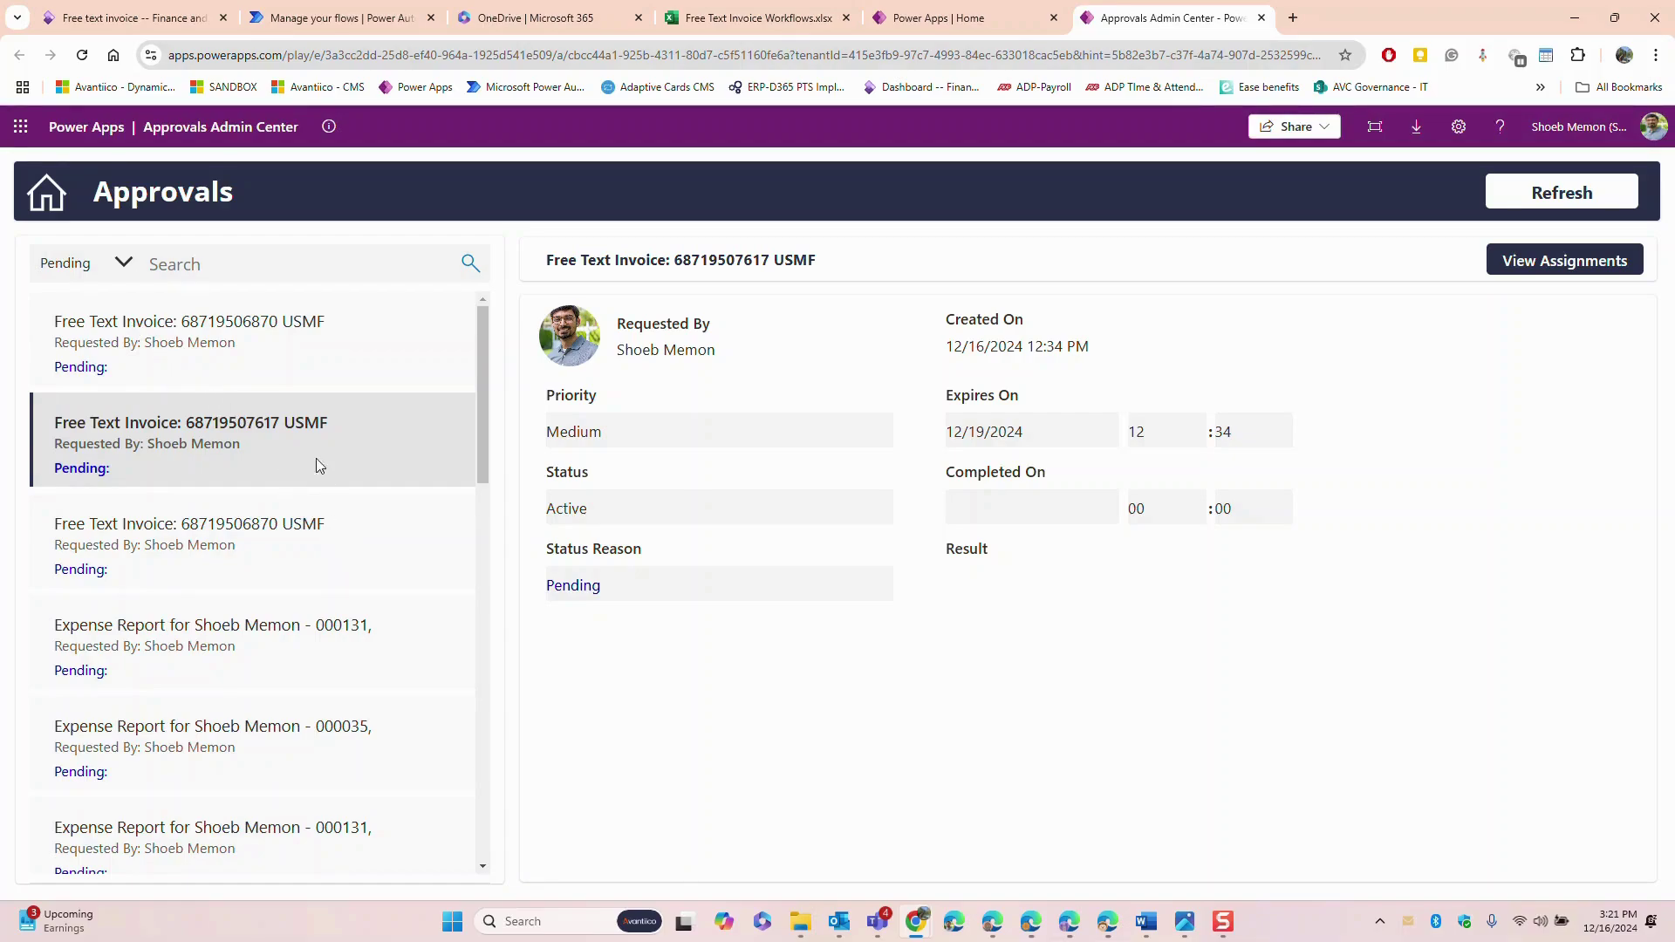
{"action": "left_click", "coordinate": [269, 373]}
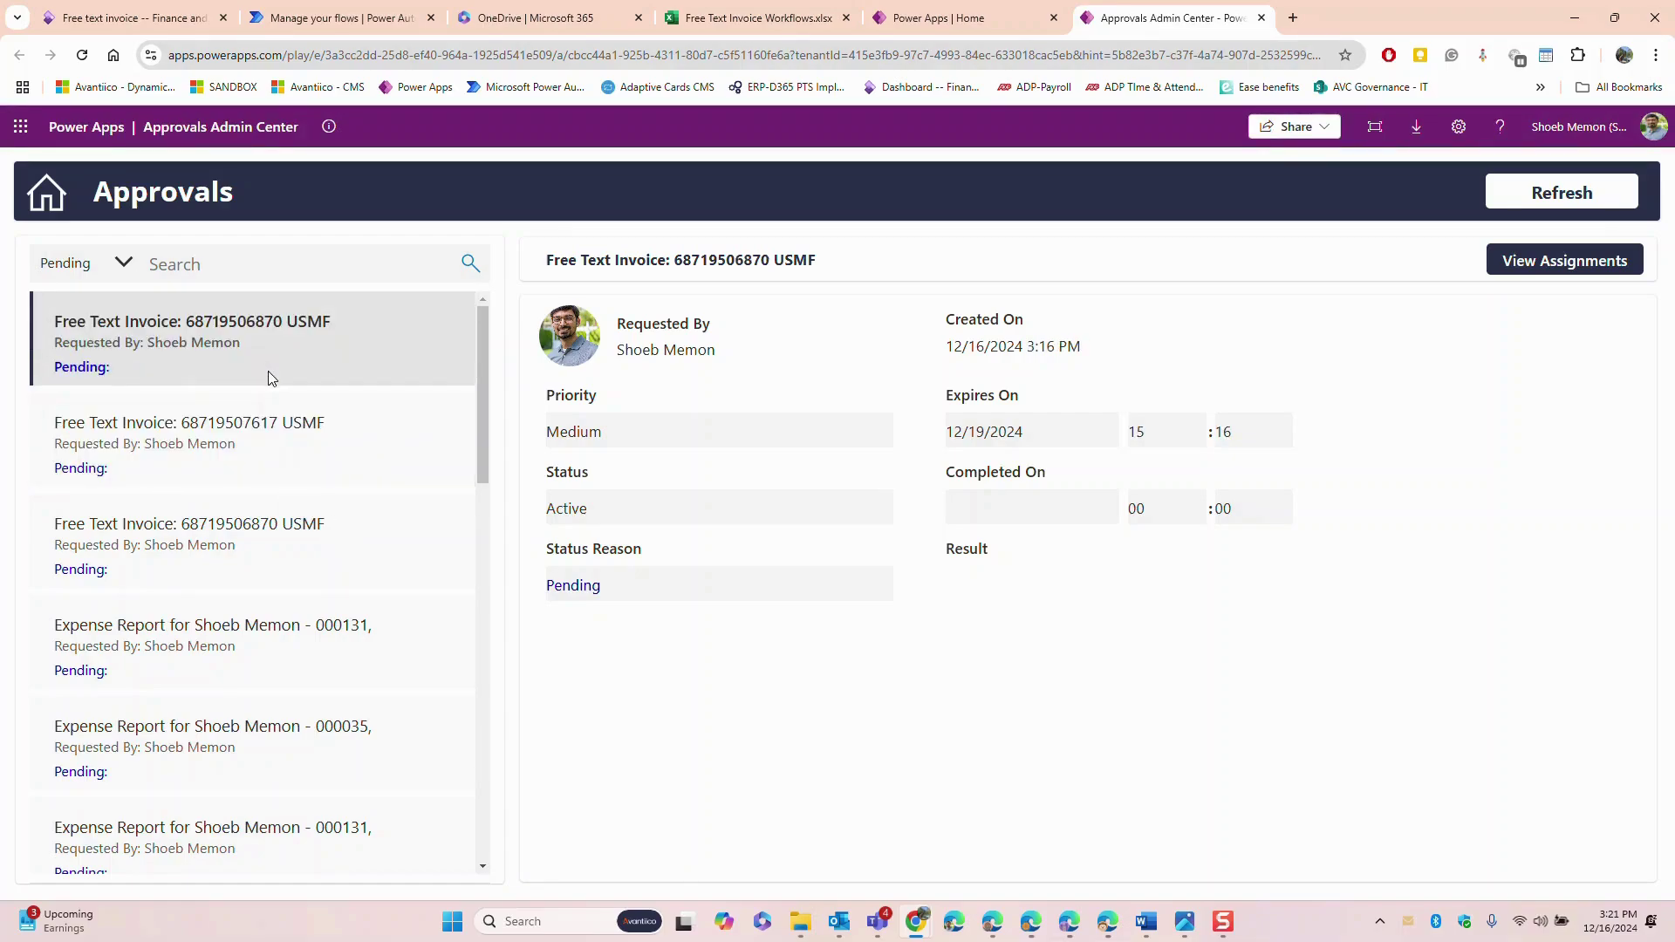
{"action": "left_click", "coordinate": [123, 262]}
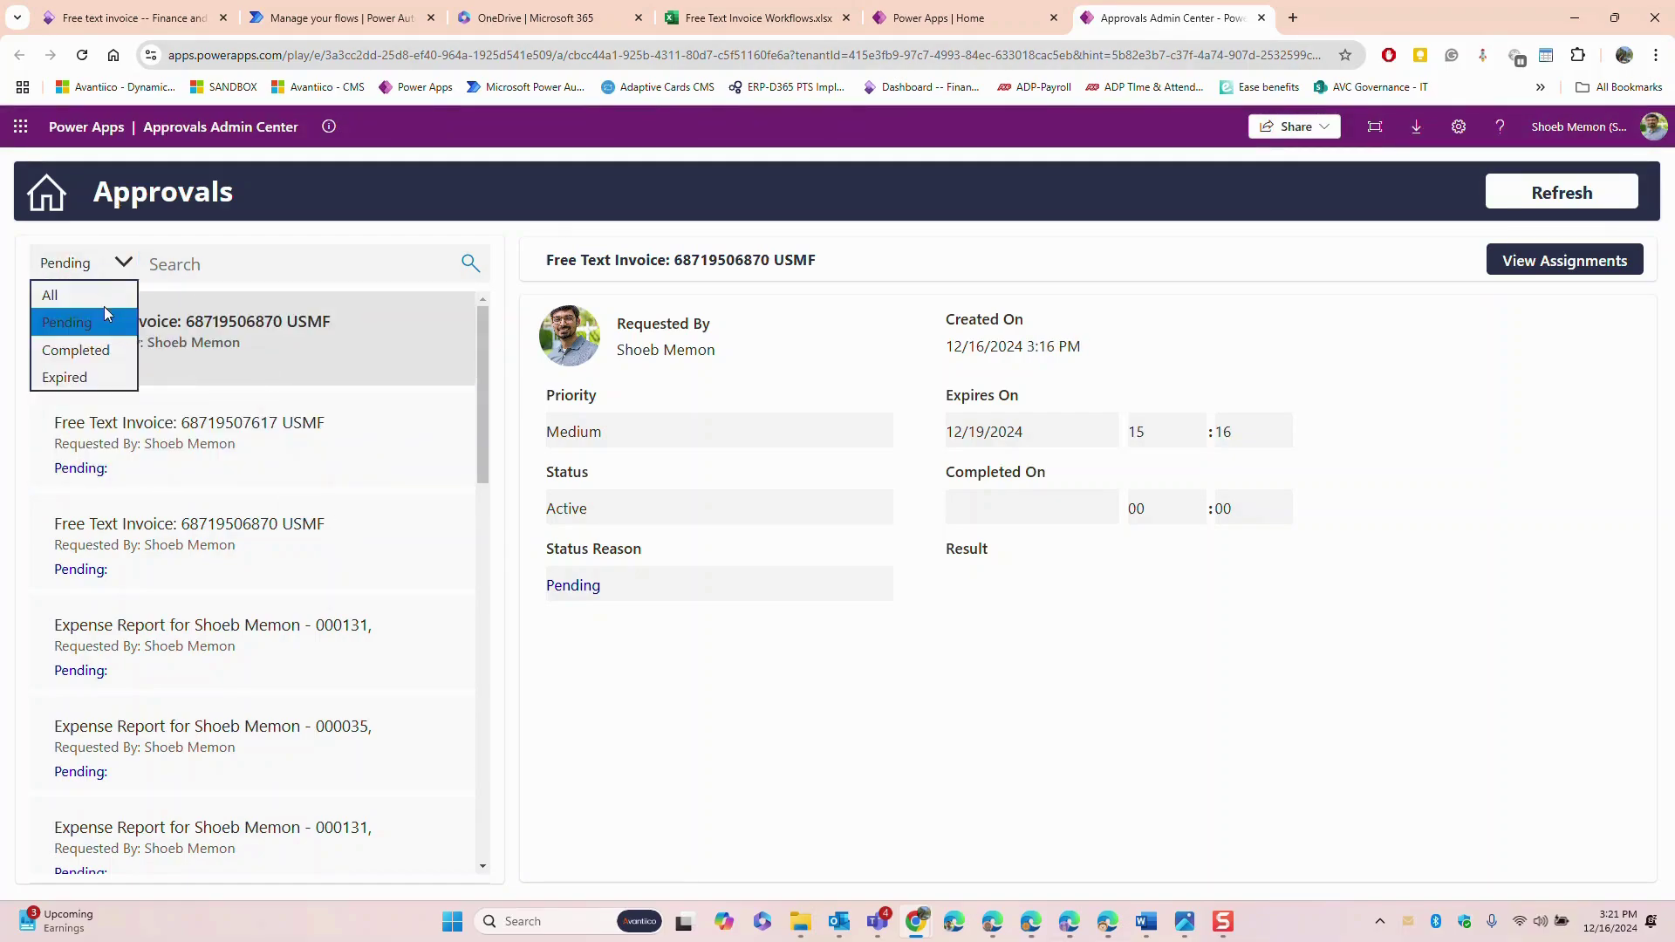
{"action": "left_click", "coordinate": [103, 303]}
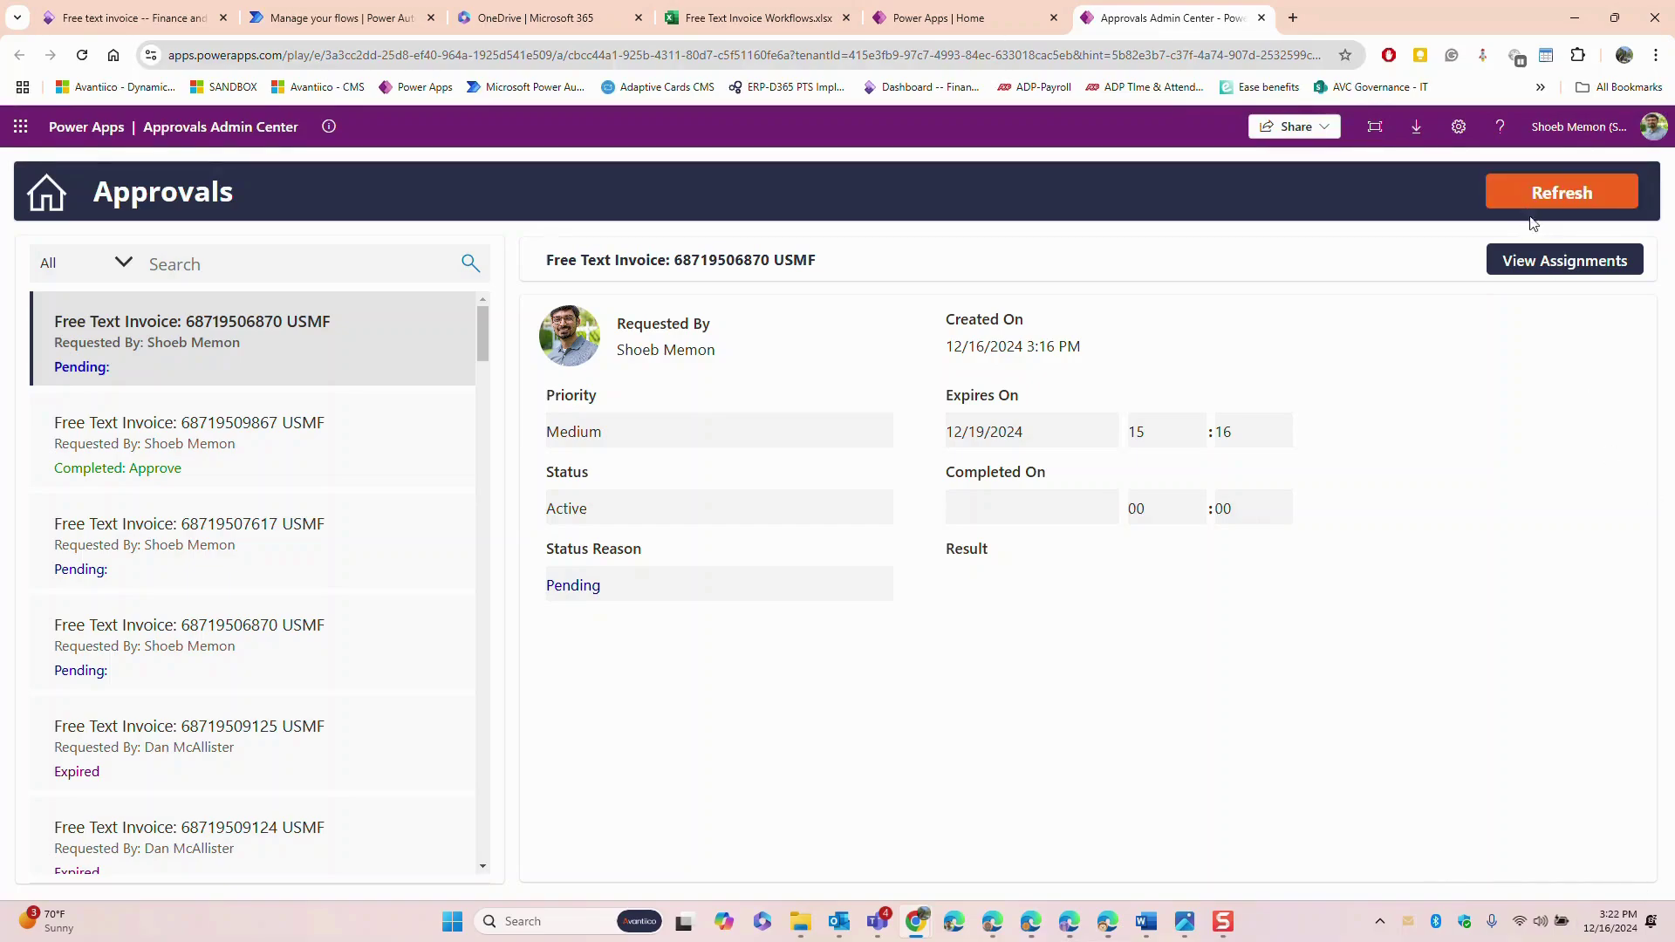
{"action": "left_click", "coordinate": [1533, 258]}
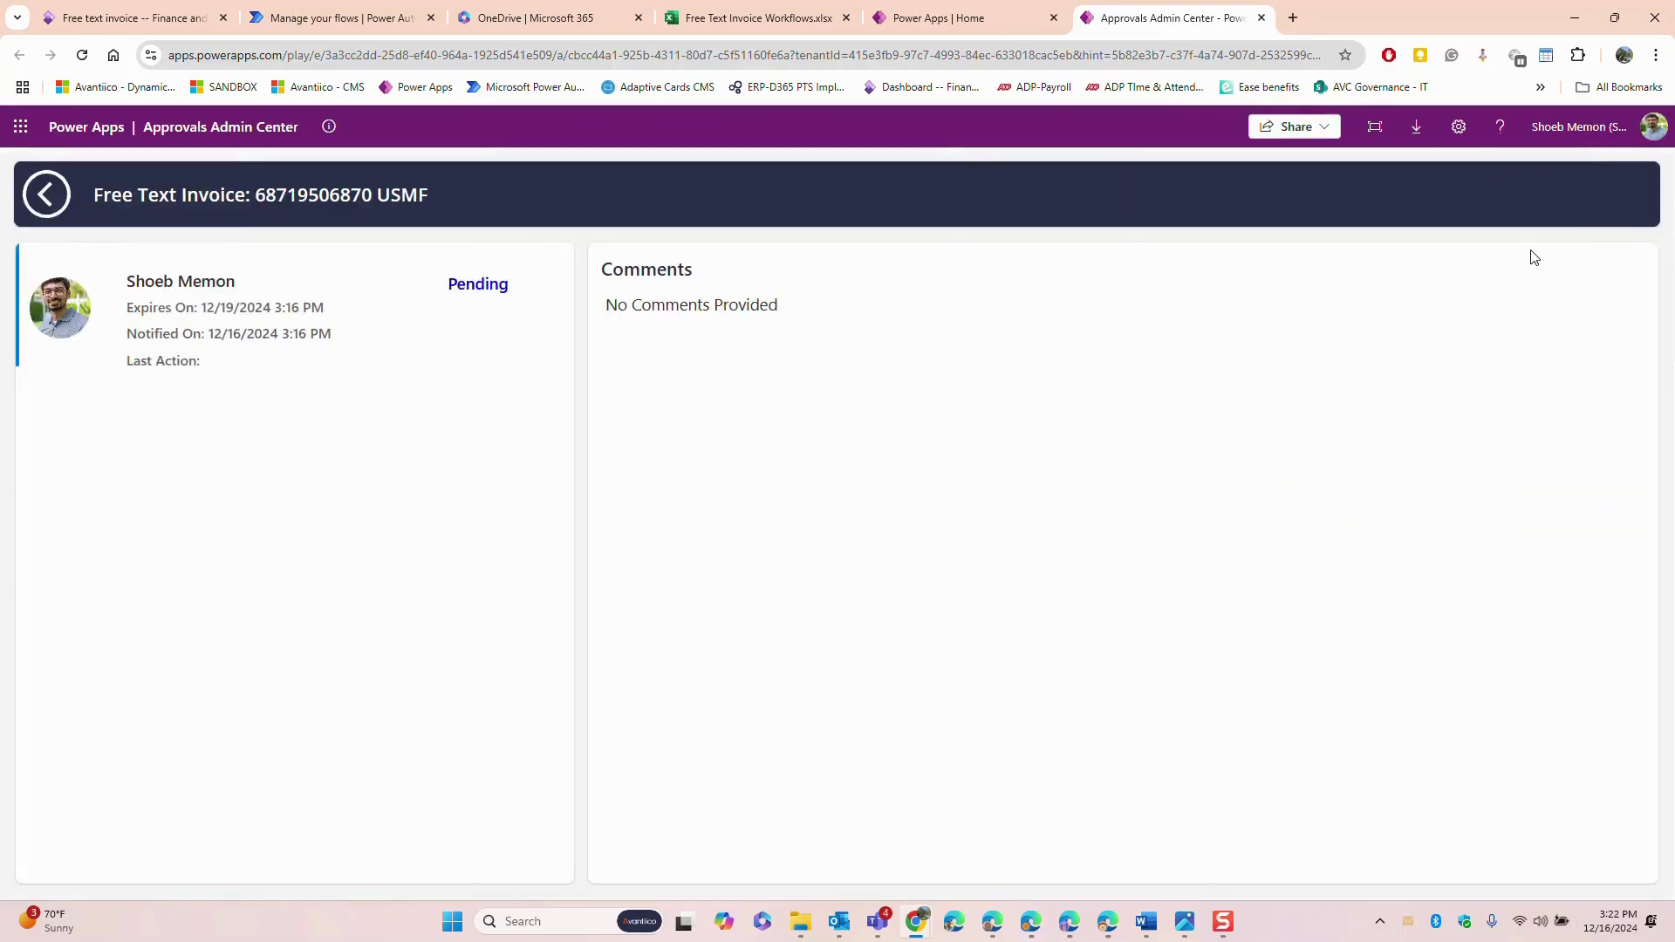
{"action": "left_click", "coordinate": [48, 194]}
{"action": "left_click", "coordinate": [61, 201]}
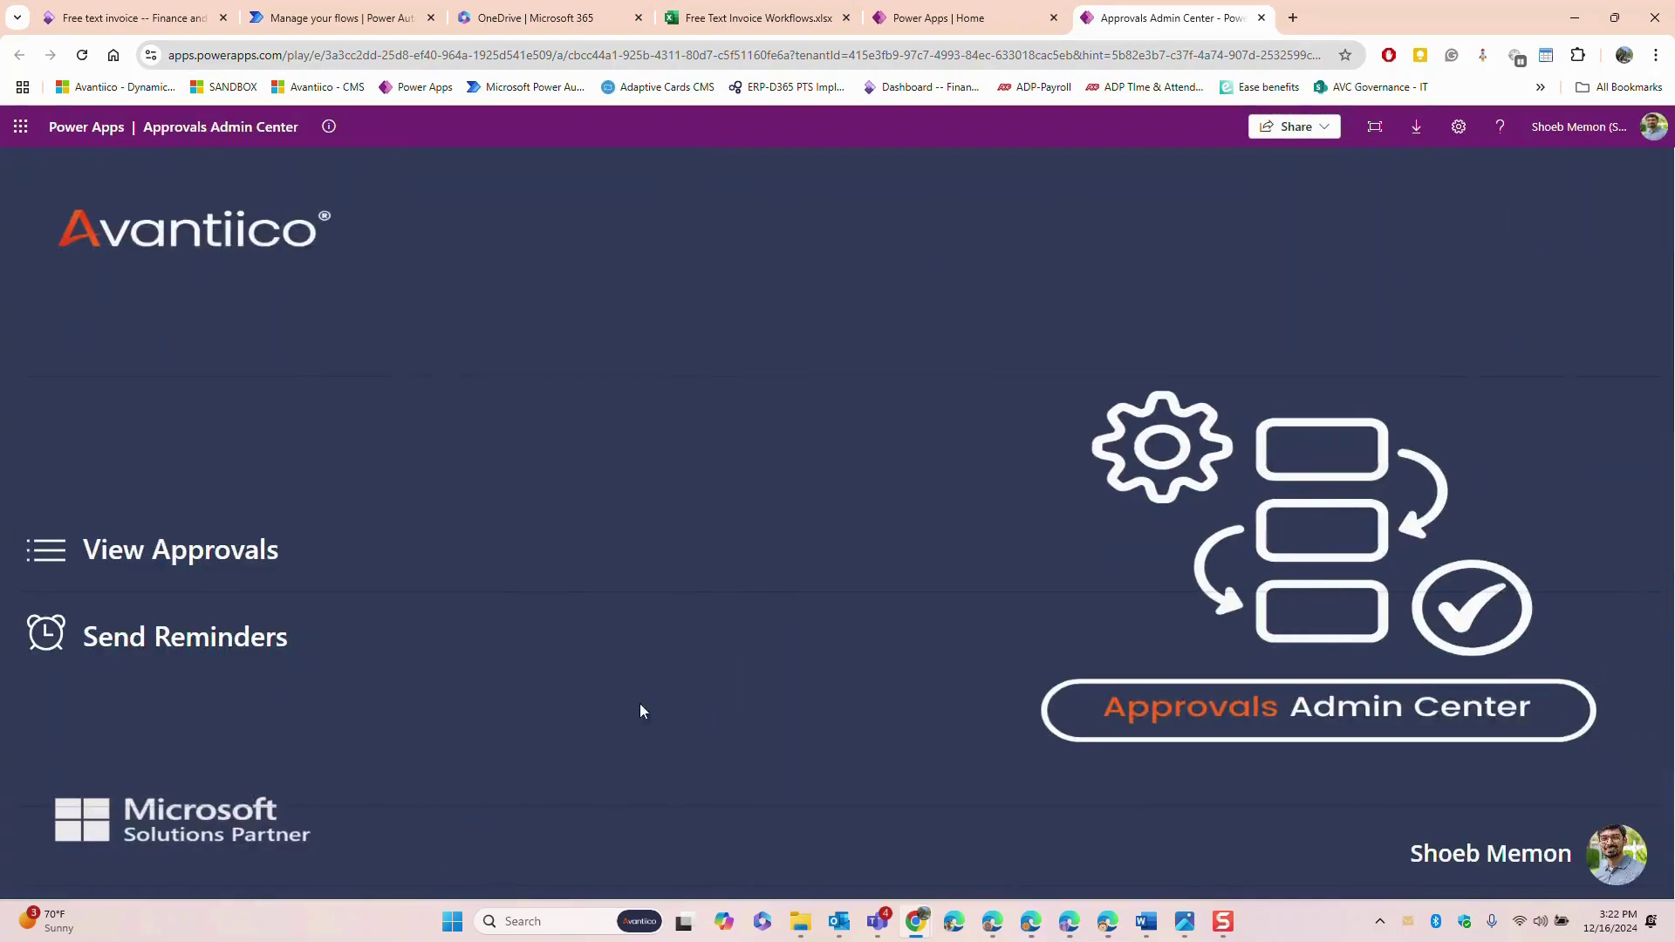